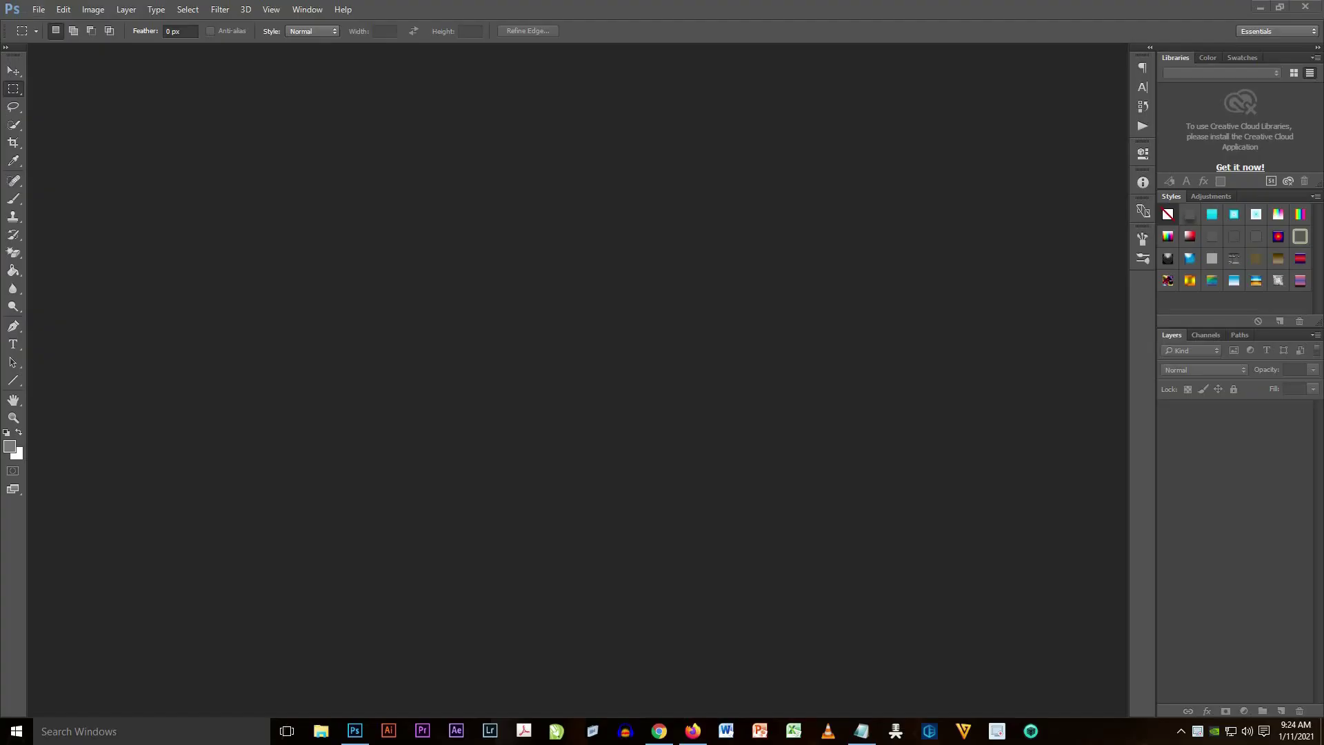
# Step: Create a 1920×1080 px, 100 ppi document named 'Smart Object and Rasterize Layer'
pyautogui.click(38, 9)
pyautogui.click(53, 27)
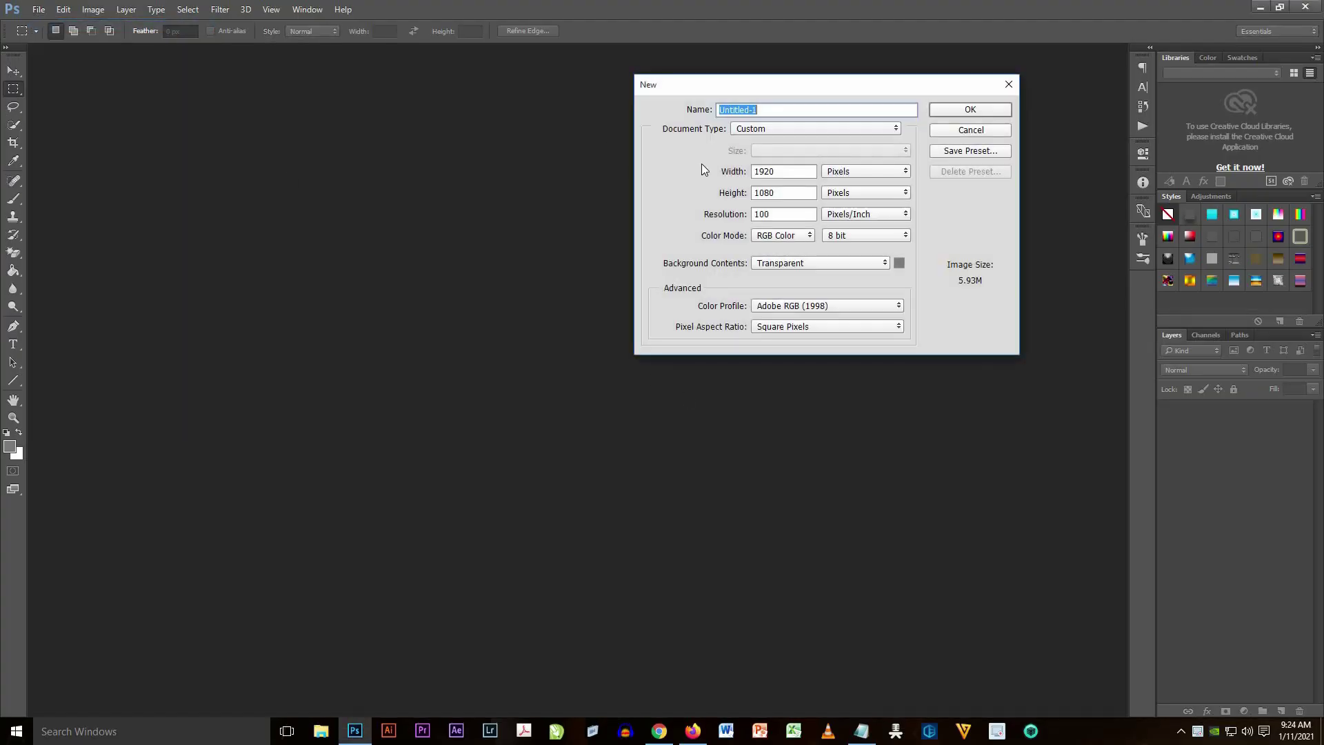
pyautogui.doubleClick(781, 171)
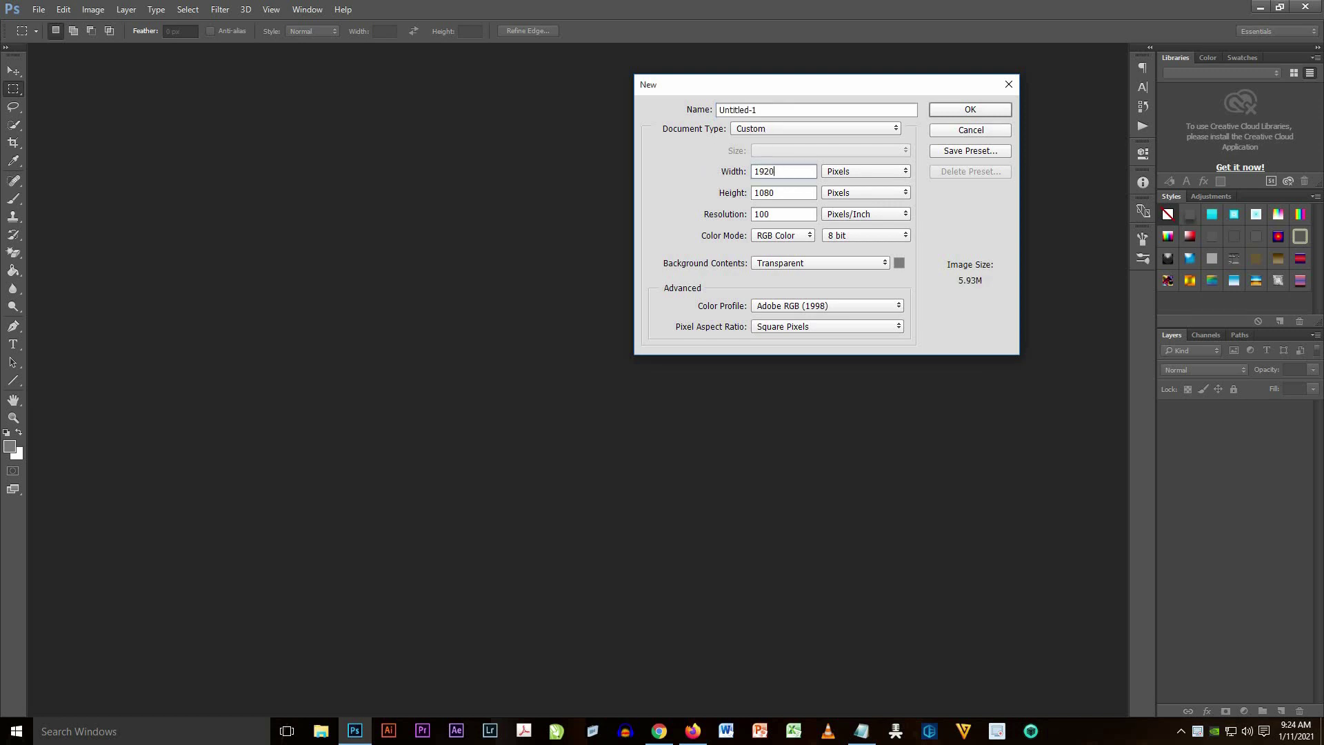
pyautogui.click(832, 172)
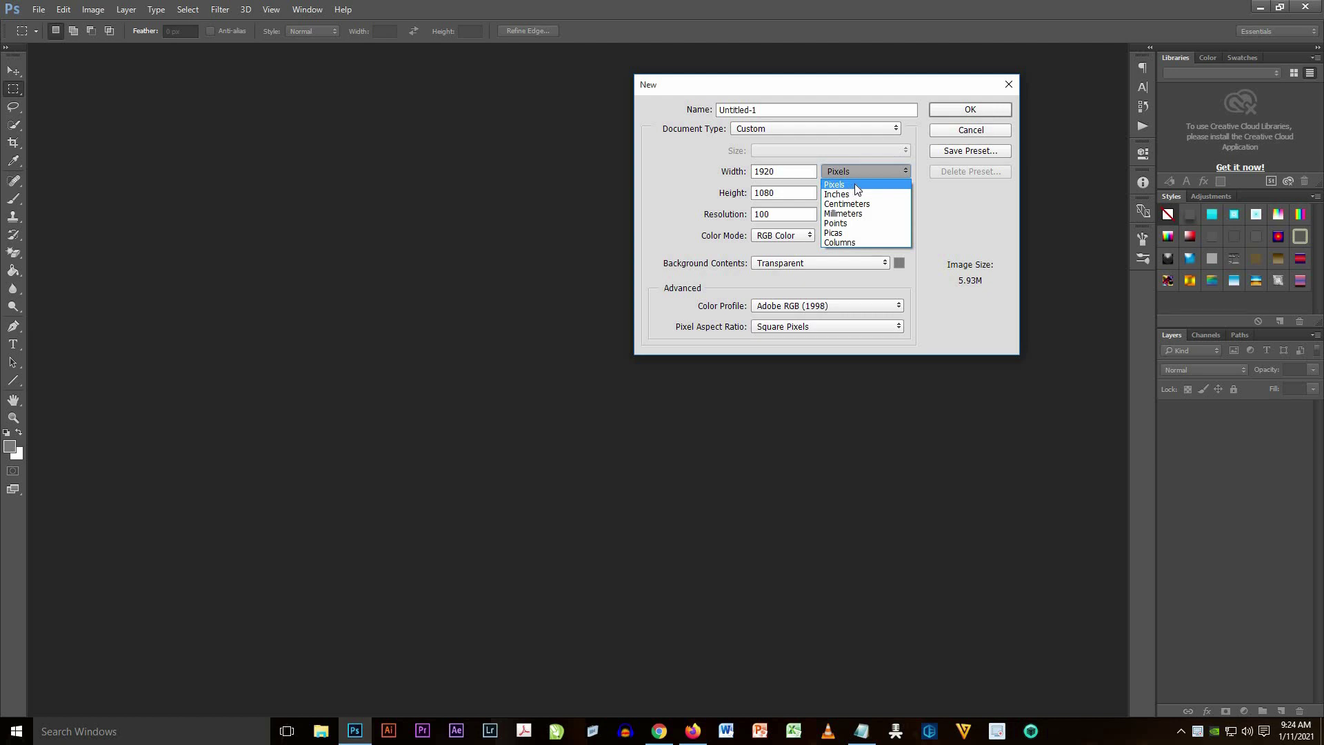
pyautogui.click(854, 183)
pyautogui.doubleClick(781, 194)
pyautogui.write('10')
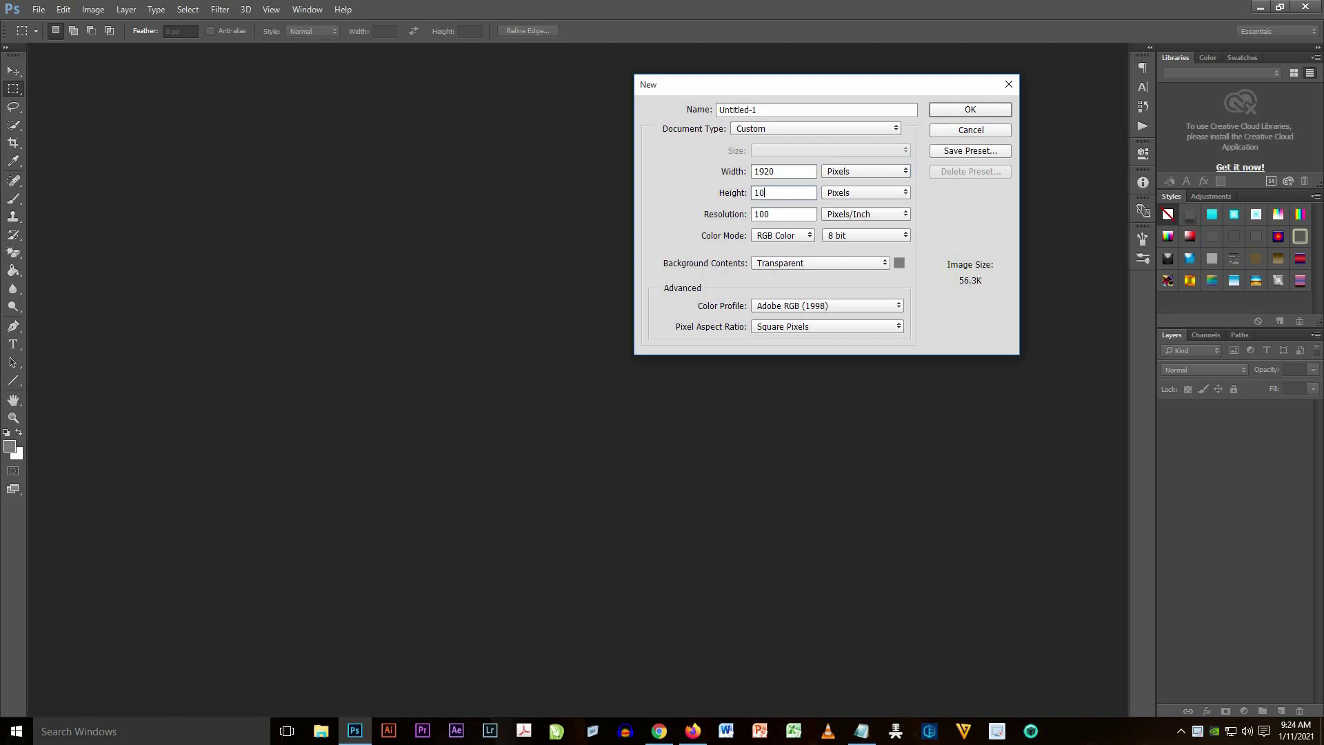
pyautogui.write('80')
pyautogui.press('Tab')
pyautogui.click(782, 109)
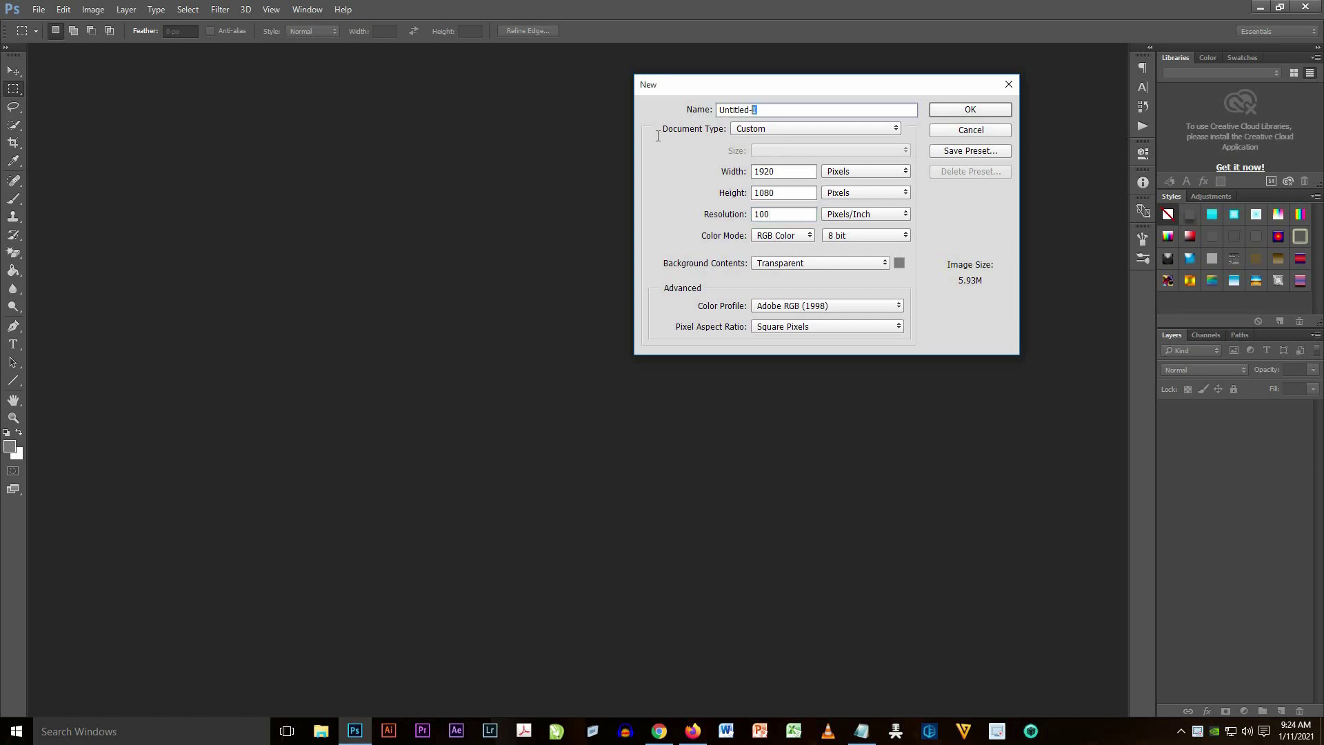
pyautogui.click(775, 107)
pyautogui.moveTo(775, 108); pyautogui.dragTo(708, 117)
pyautogui.write('Smart Object and Rasterize Layer')
pyautogui.click(961, 110)
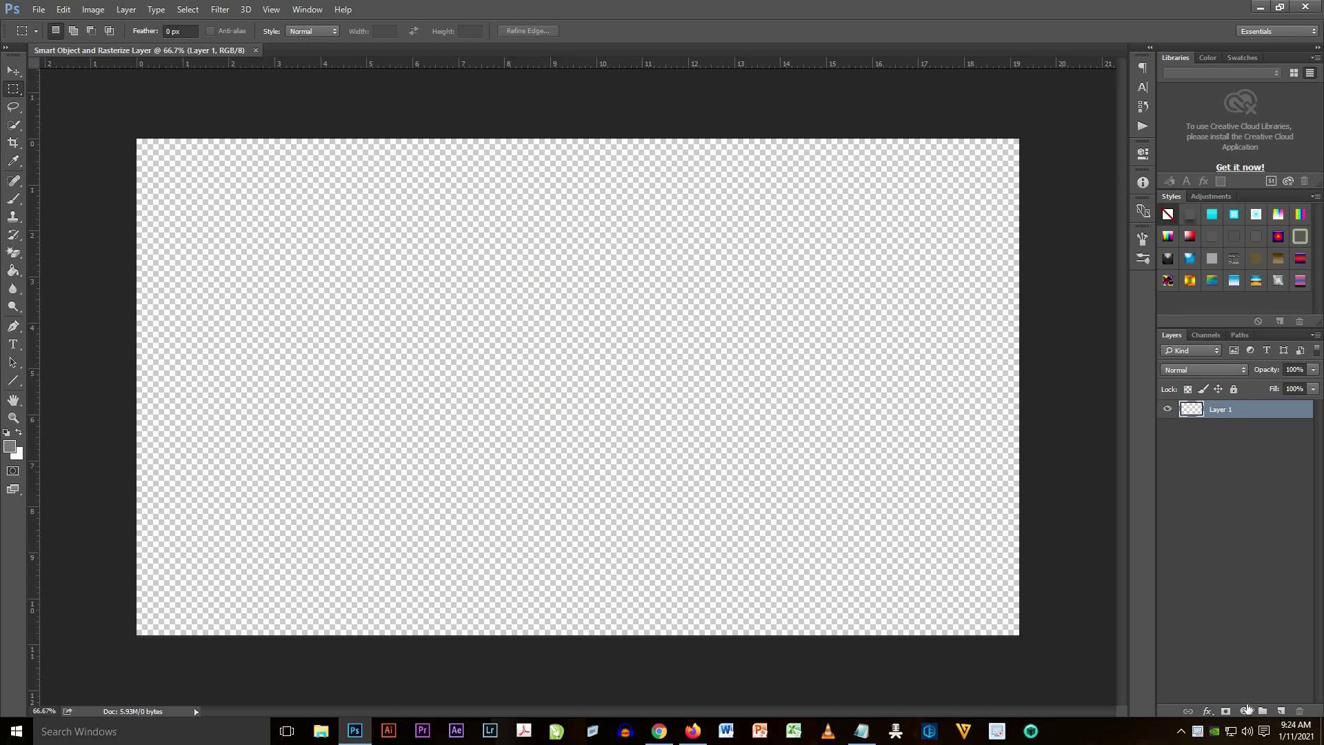
# Step: Add a white (#ffffff) Solid Color fill layer and select the Move tool
pyautogui.click(1246, 711)
pyautogui.click(1251, 413)
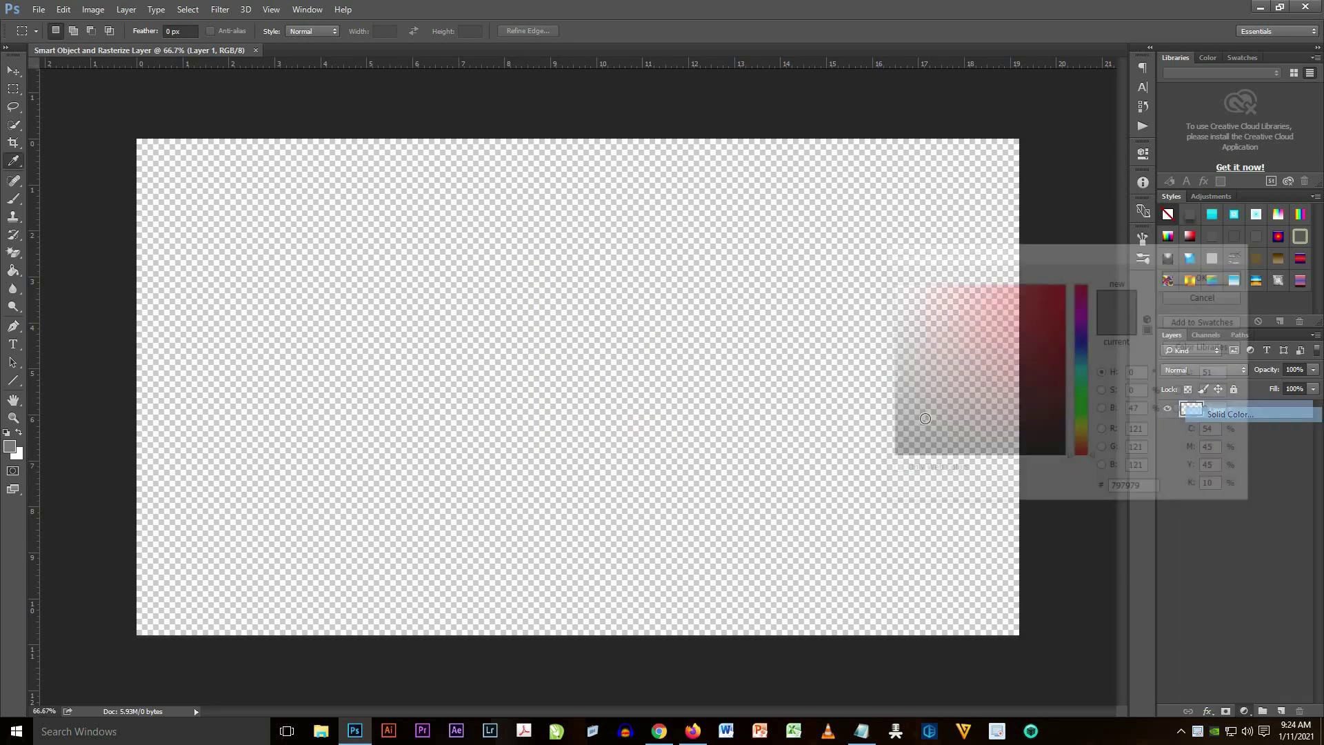
pyautogui.write('ffffff')
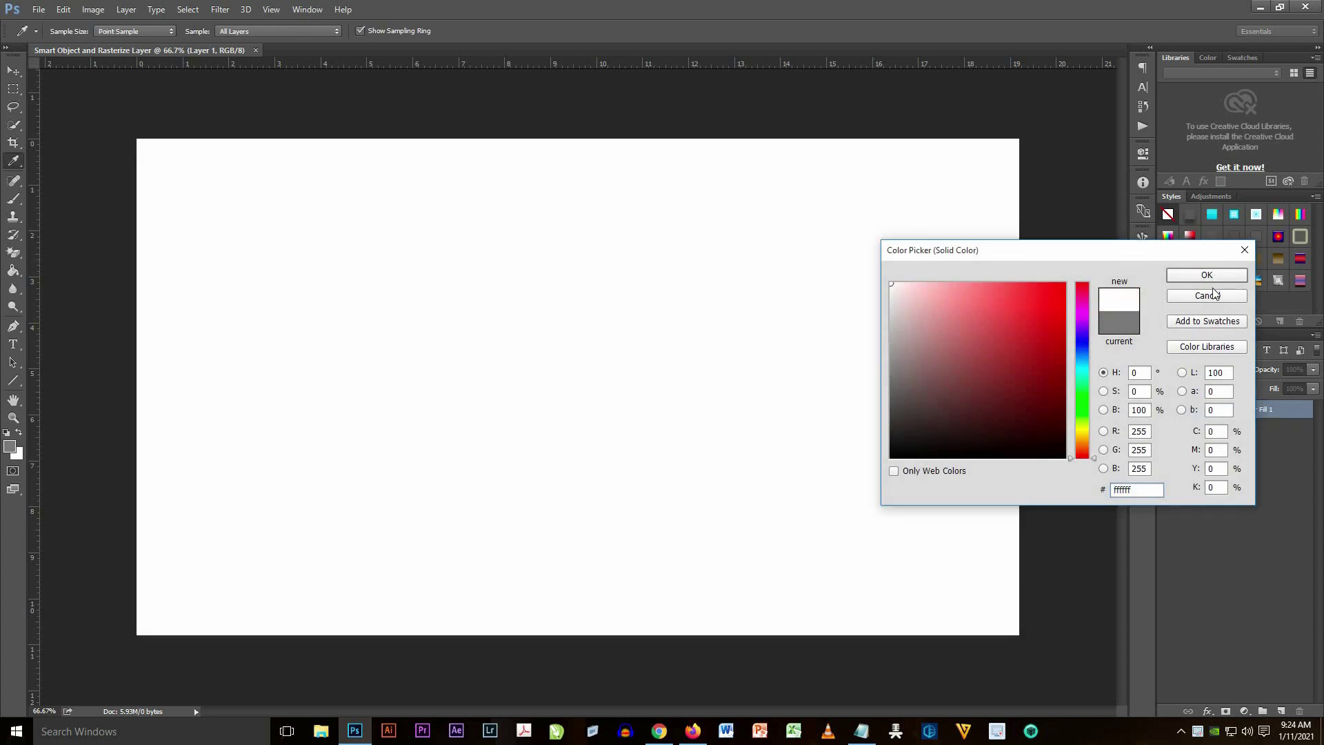
pyautogui.press('Return')
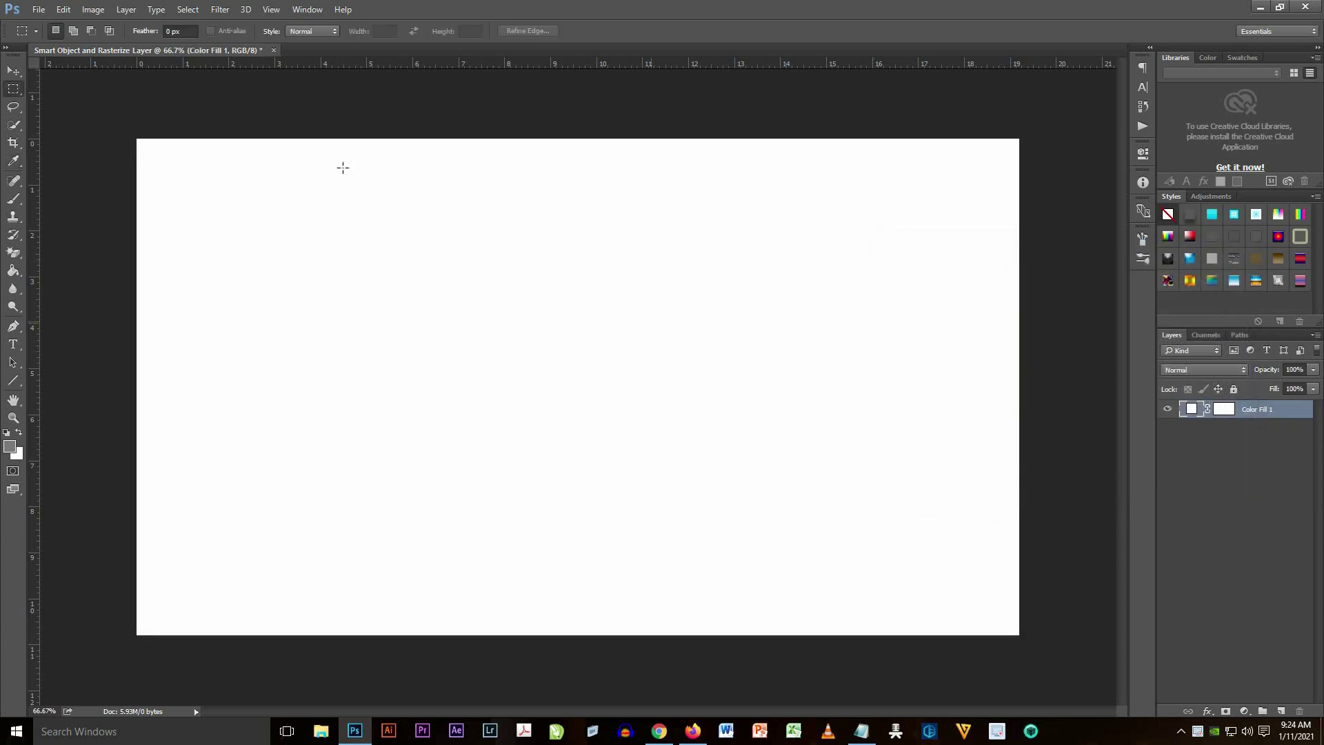
pyautogui.click(14, 71)
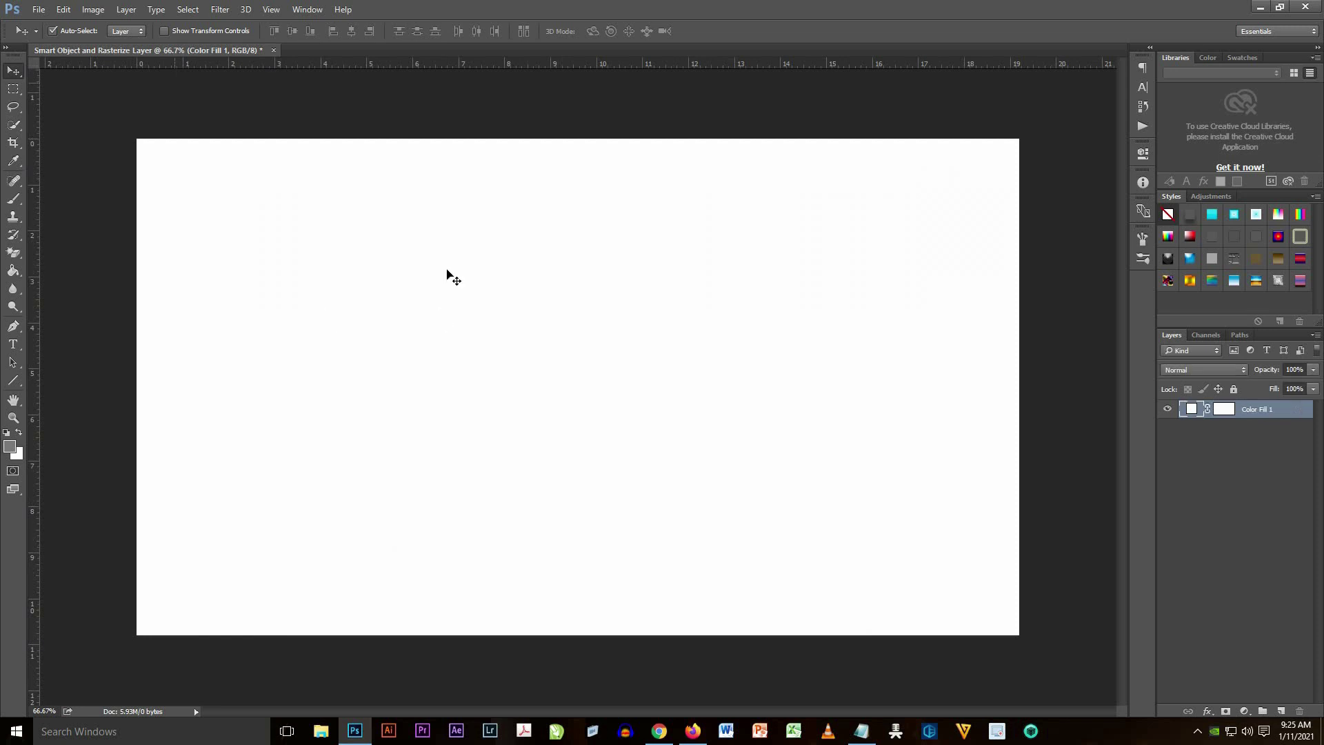
pyautogui.click(323, 732)
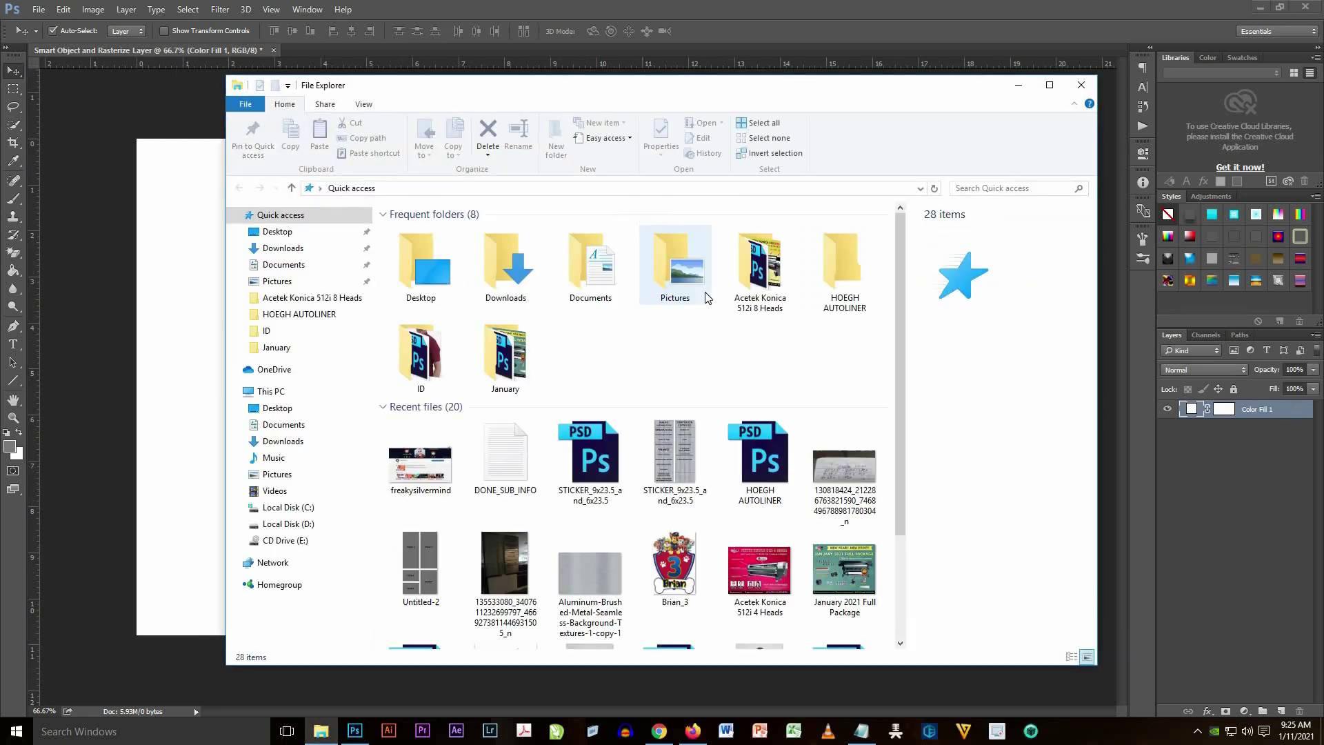
# Step: Drag freakysilvermind.jpg from D:\FreakySilverBrain onto the Photoshop canvas
pyautogui.click(288, 524)
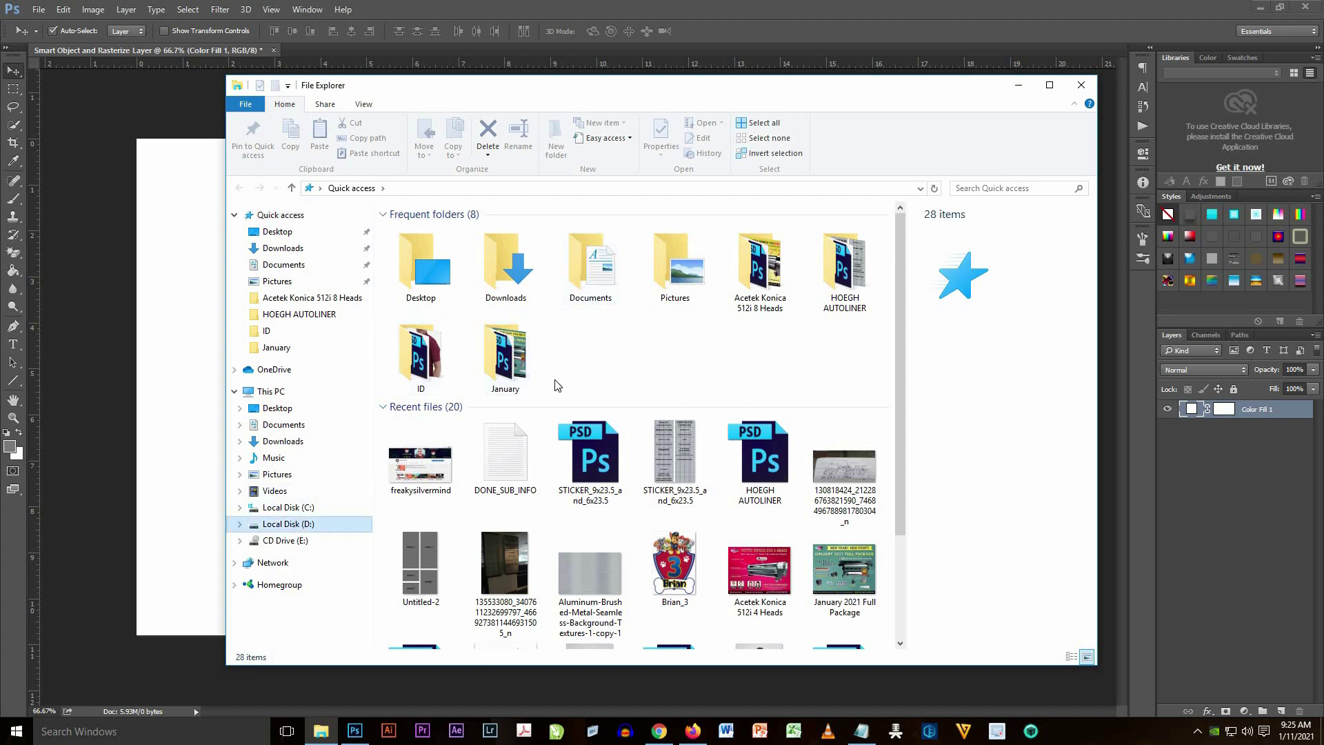
pyautogui.click(564, 257)
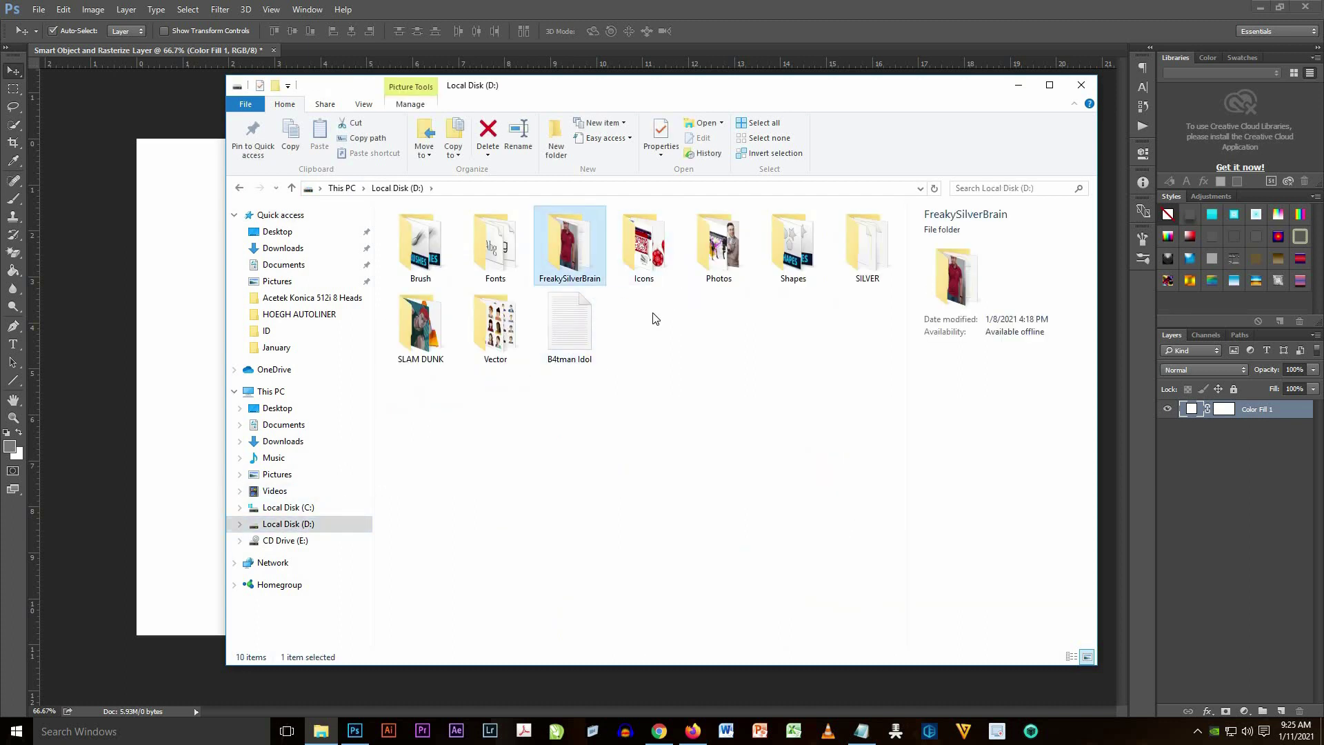
pyautogui.press('Return')
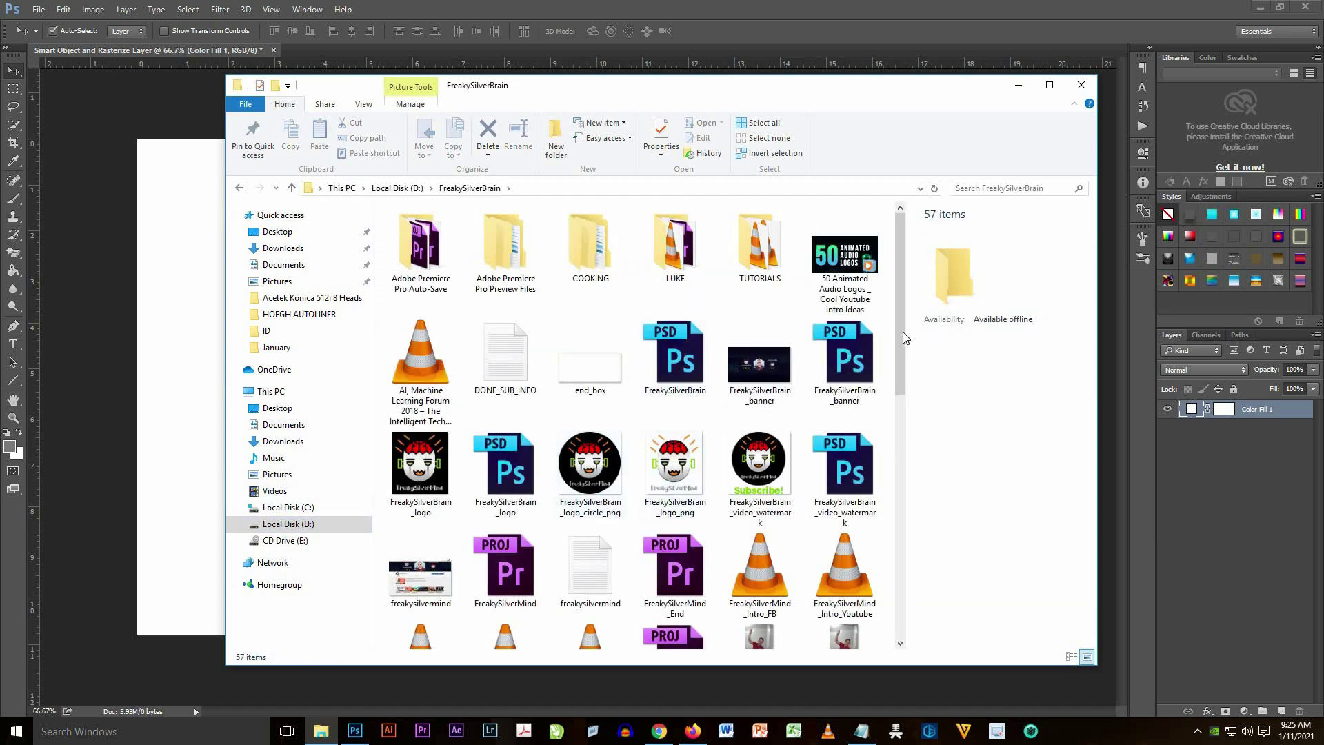
pyautogui.moveTo(900, 332); pyautogui.dragTo(899, 417)
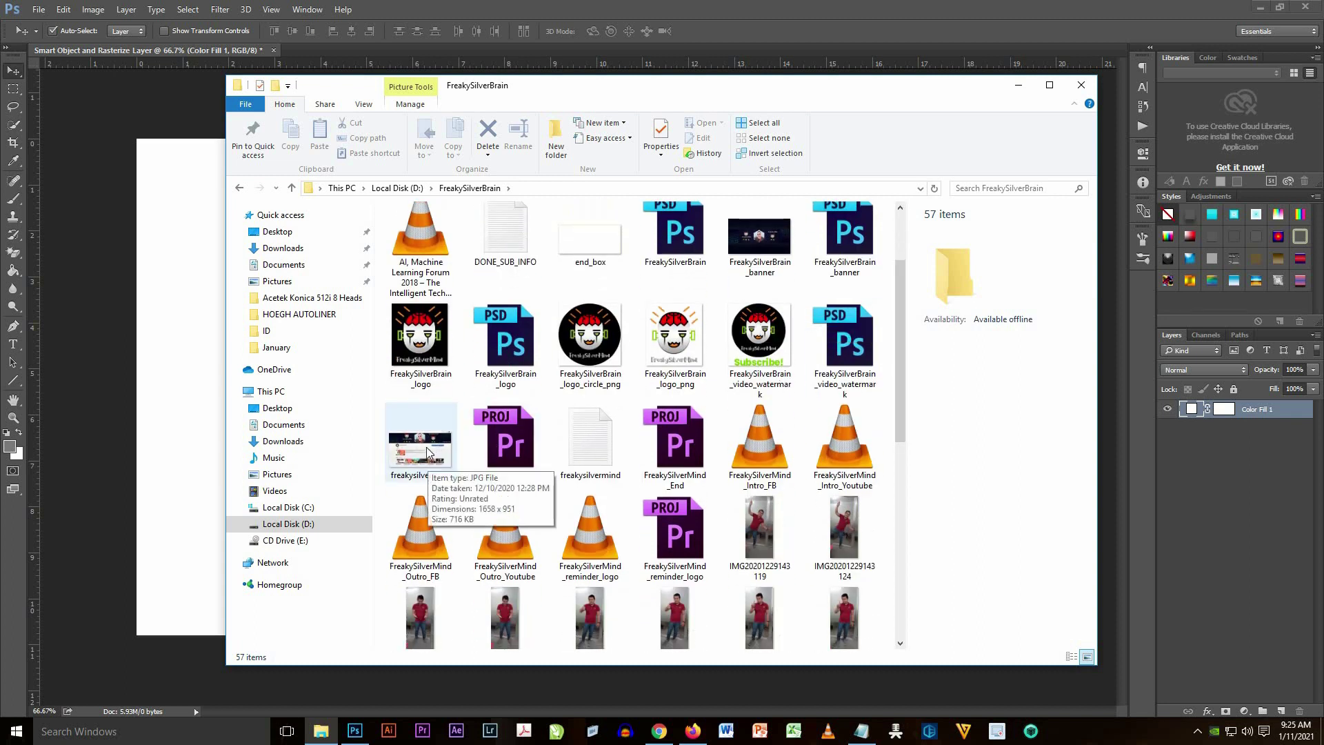
pyautogui.click(429, 452)
pyautogui.moveTo(405, 456); pyautogui.dragTo(114, 392)
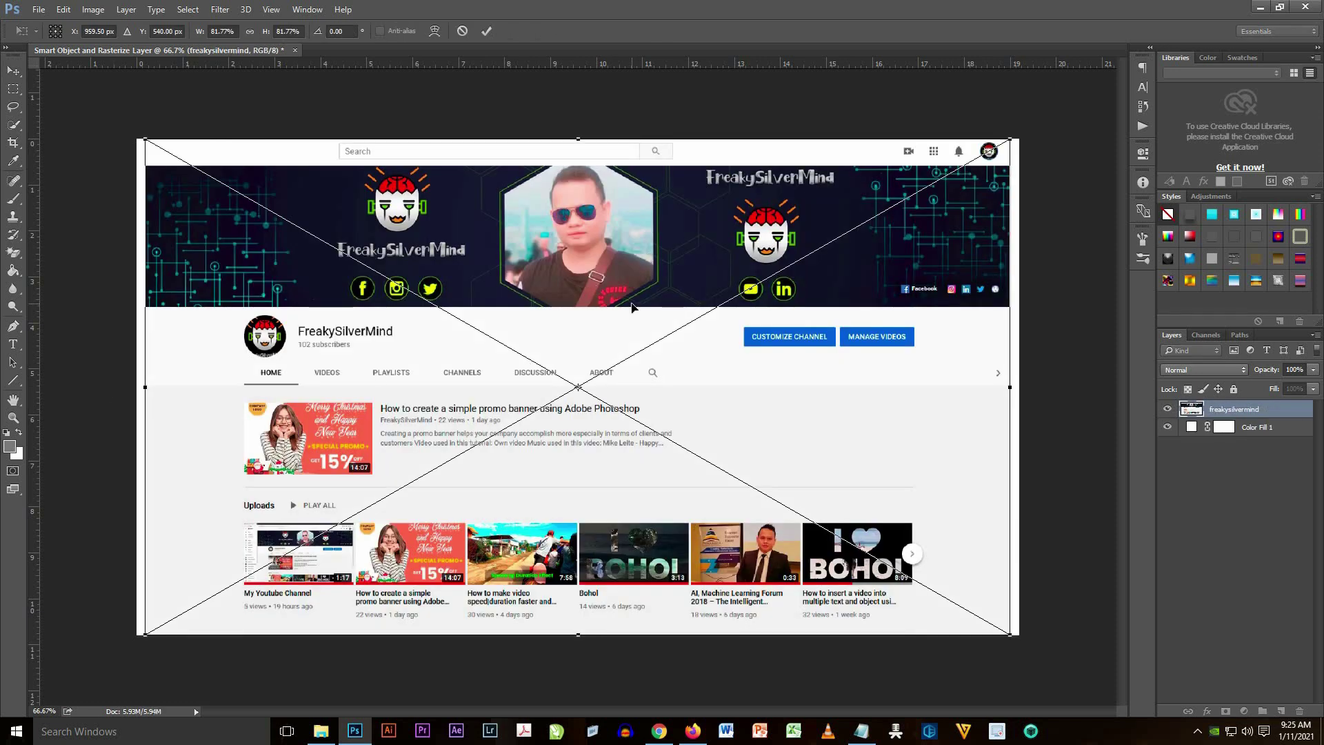
# Step: Commit the placed freakysilvermind image, enable Show Transform Controls, and start shrinking it
pyautogui.press('Return')
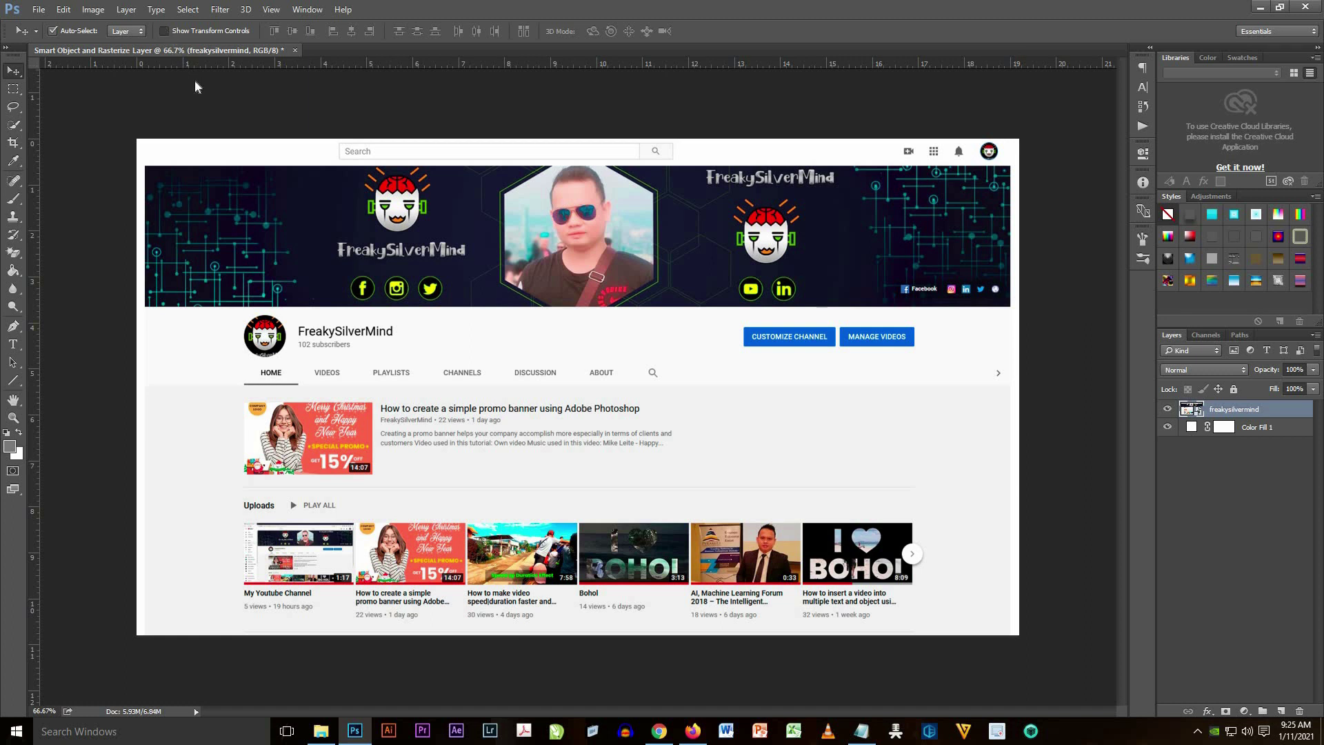
pyautogui.click(164, 30)
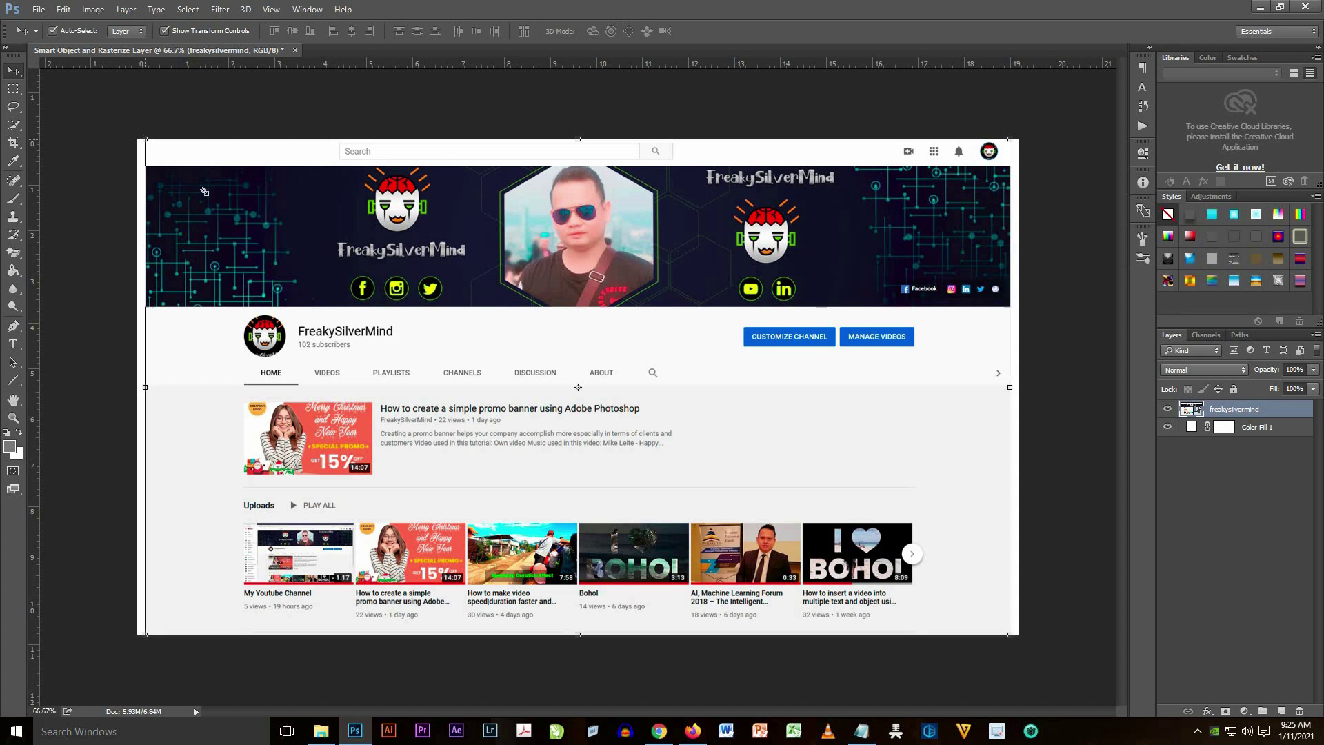
pyautogui.moveTo(145, 139); pyautogui.dragTo(343, 316)
# Step: Shrink the screenshot to about half size, then enlarge it back to nearly full size
pyautogui.moveTo(290, 224); pyautogui.dragTo(500, 342)
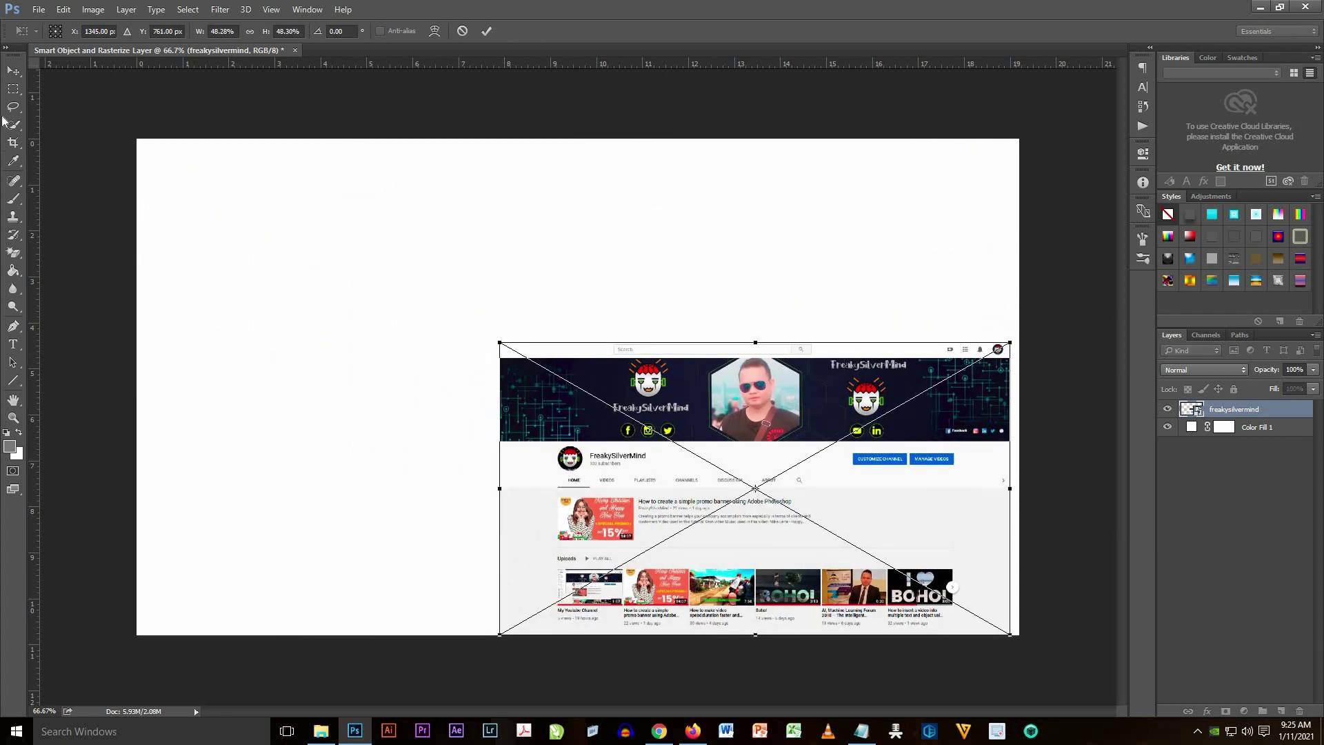
pyautogui.press('Return')
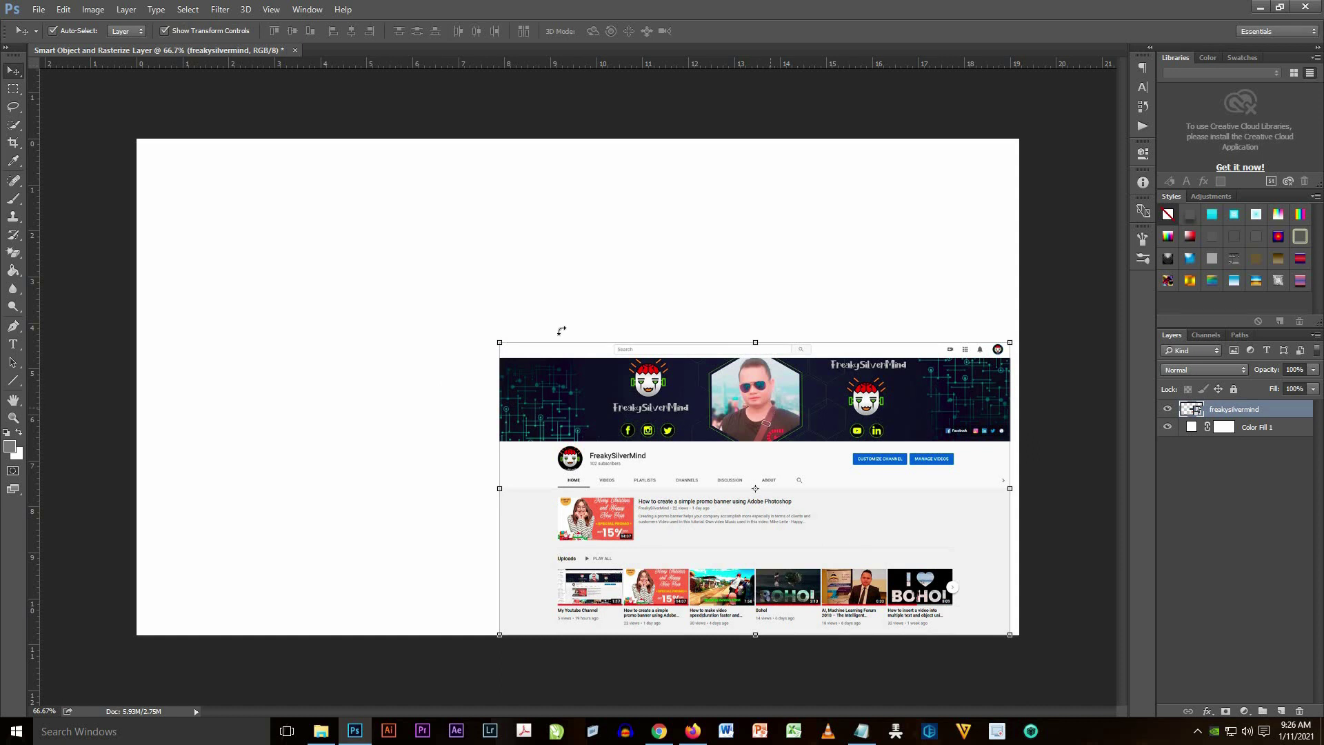
pyautogui.moveTo(490, 337); pyautogui.dragTo(3, 44)
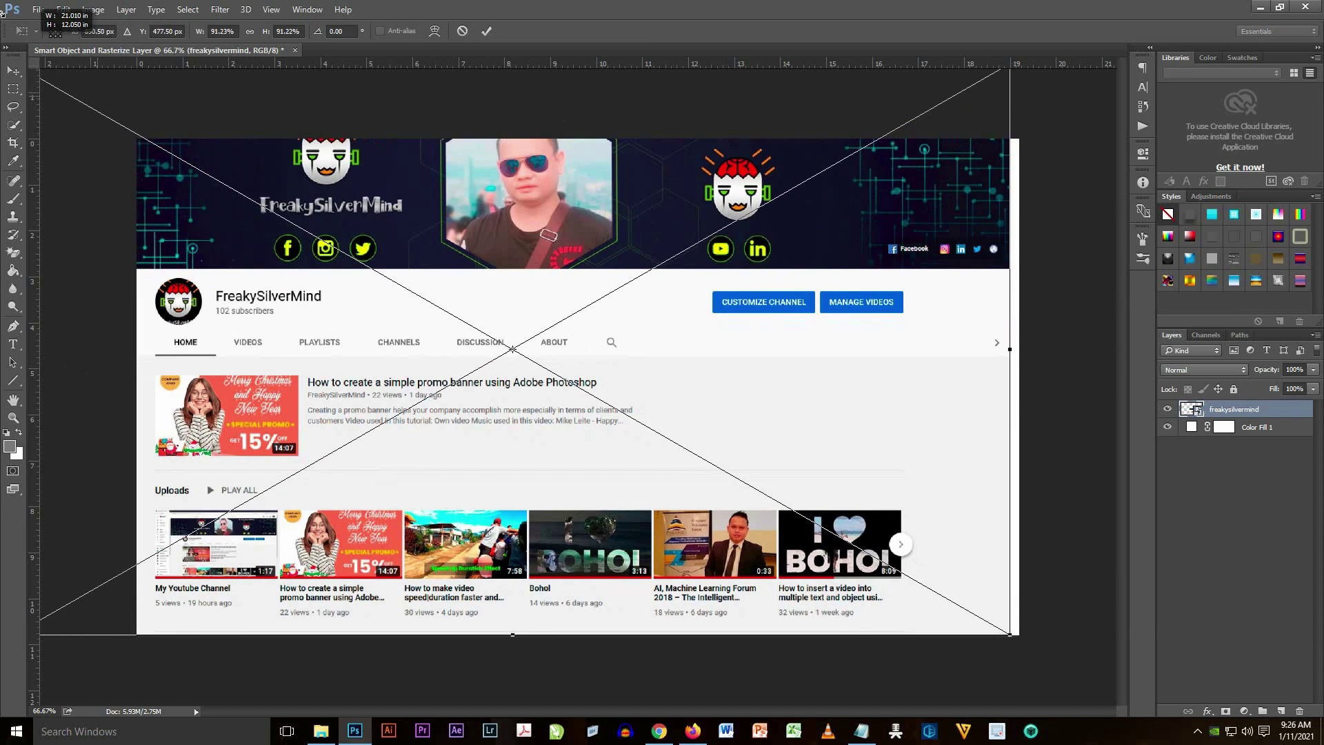
pyautogui.press('Return')
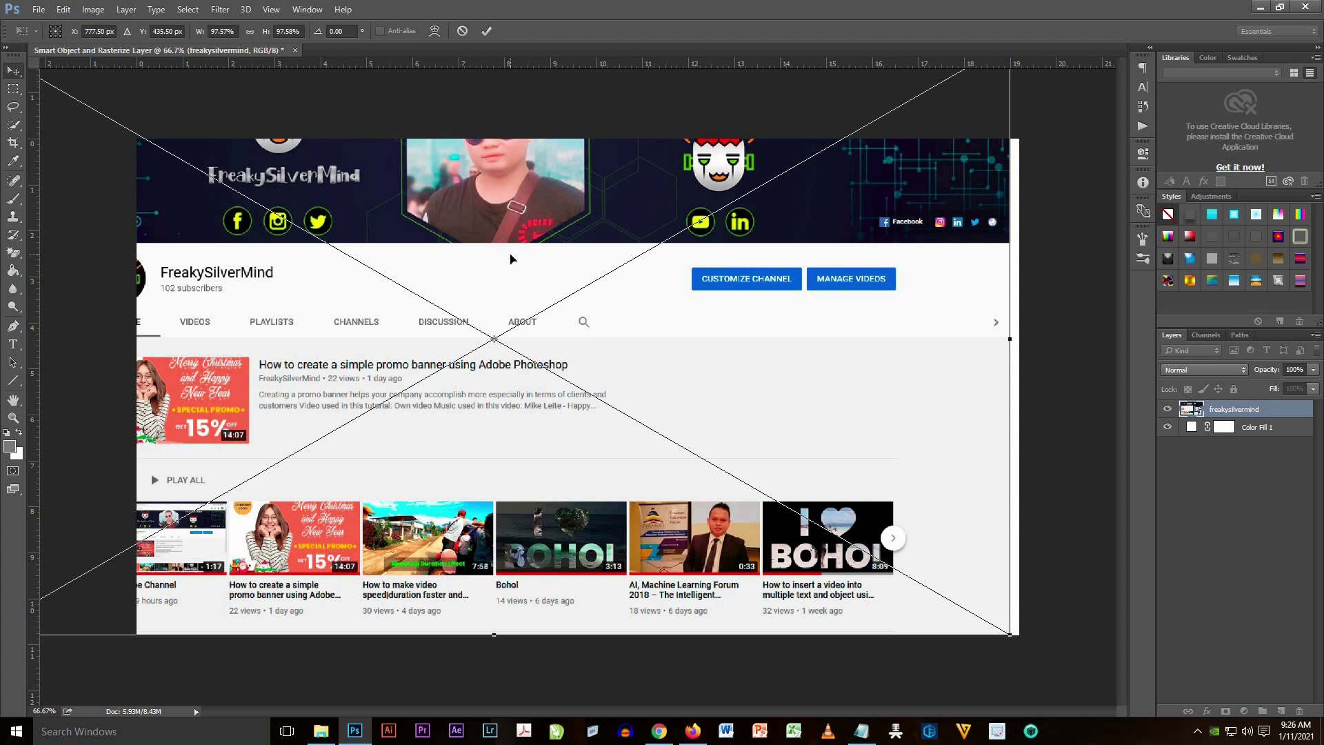
# Step: Move the screenshot down-right, scale it to about 115%, and hide its layer
pyautogui.moveTo(512, 259); pyautogui.dragTo(547, 296)
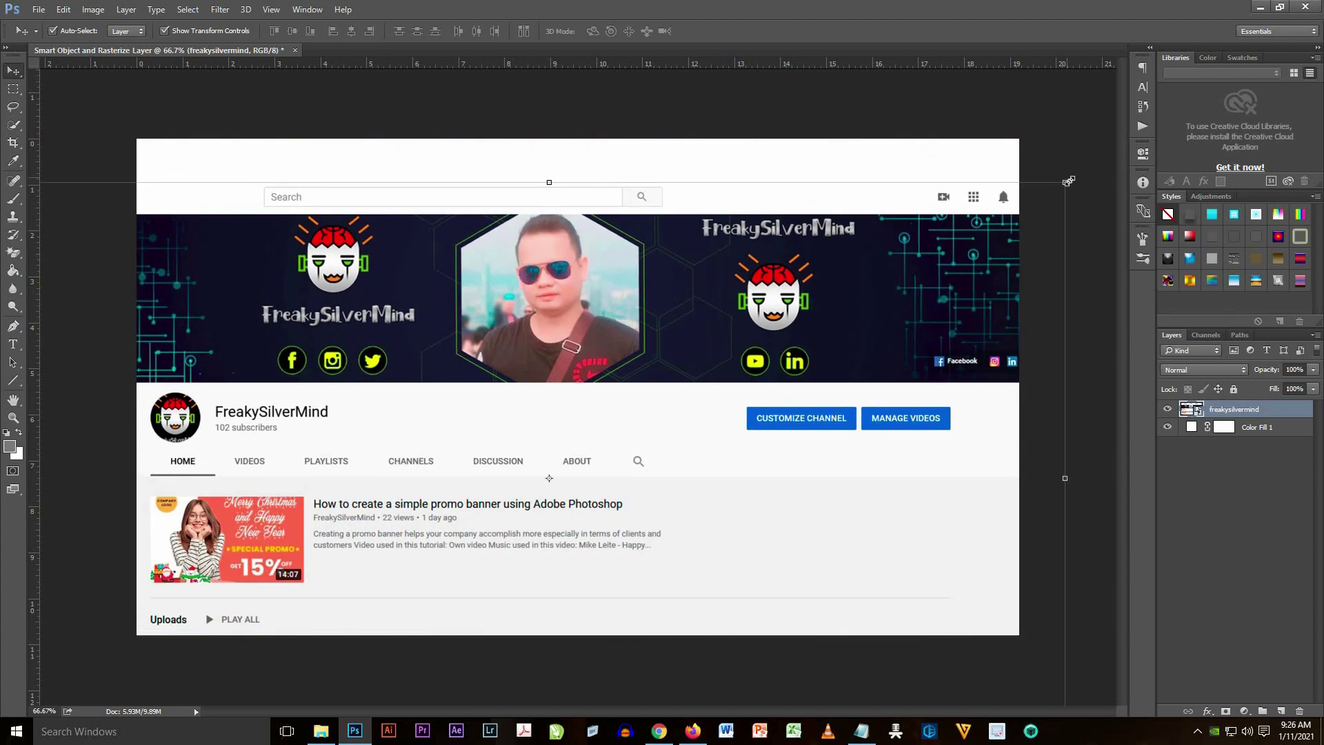
pyautogui.hotkey('ctrl', 't')
pyautogui.moveTo(549, 477); pyautogui.dragTo(628, 208)
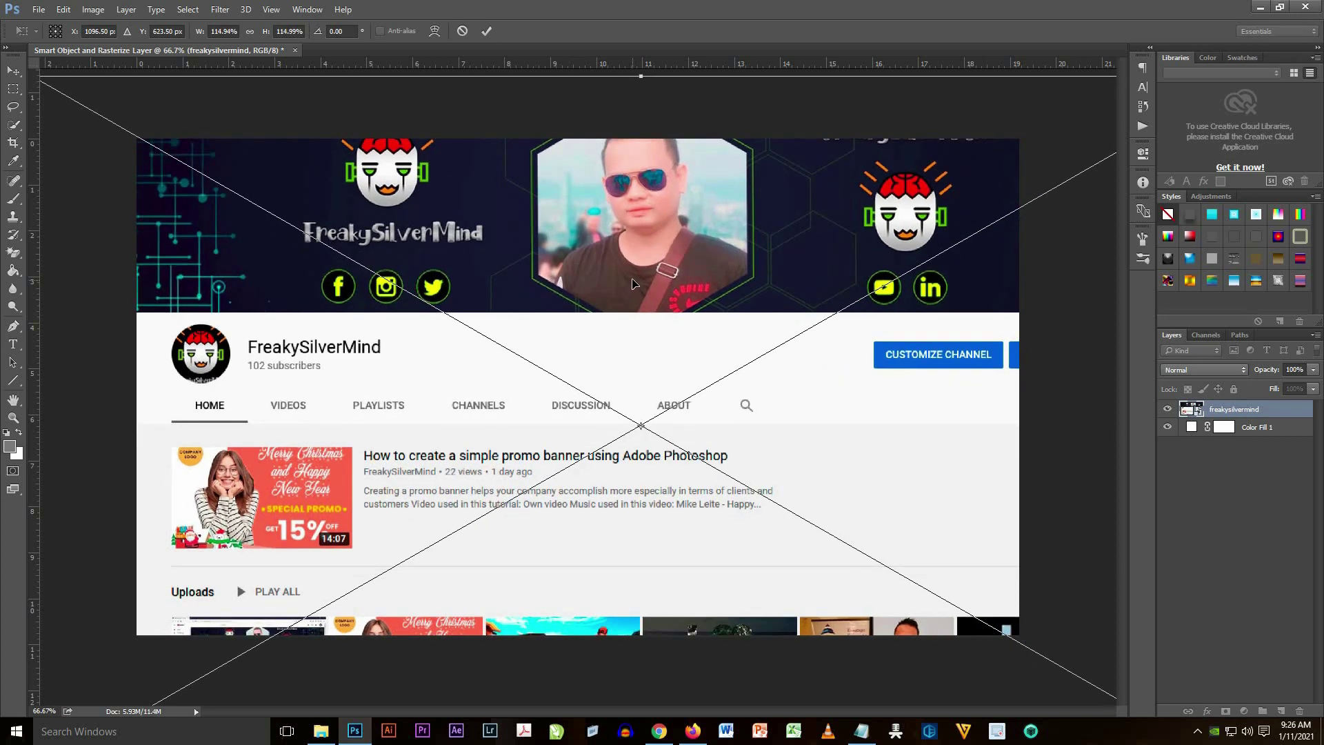
pyautogui.press('Return')
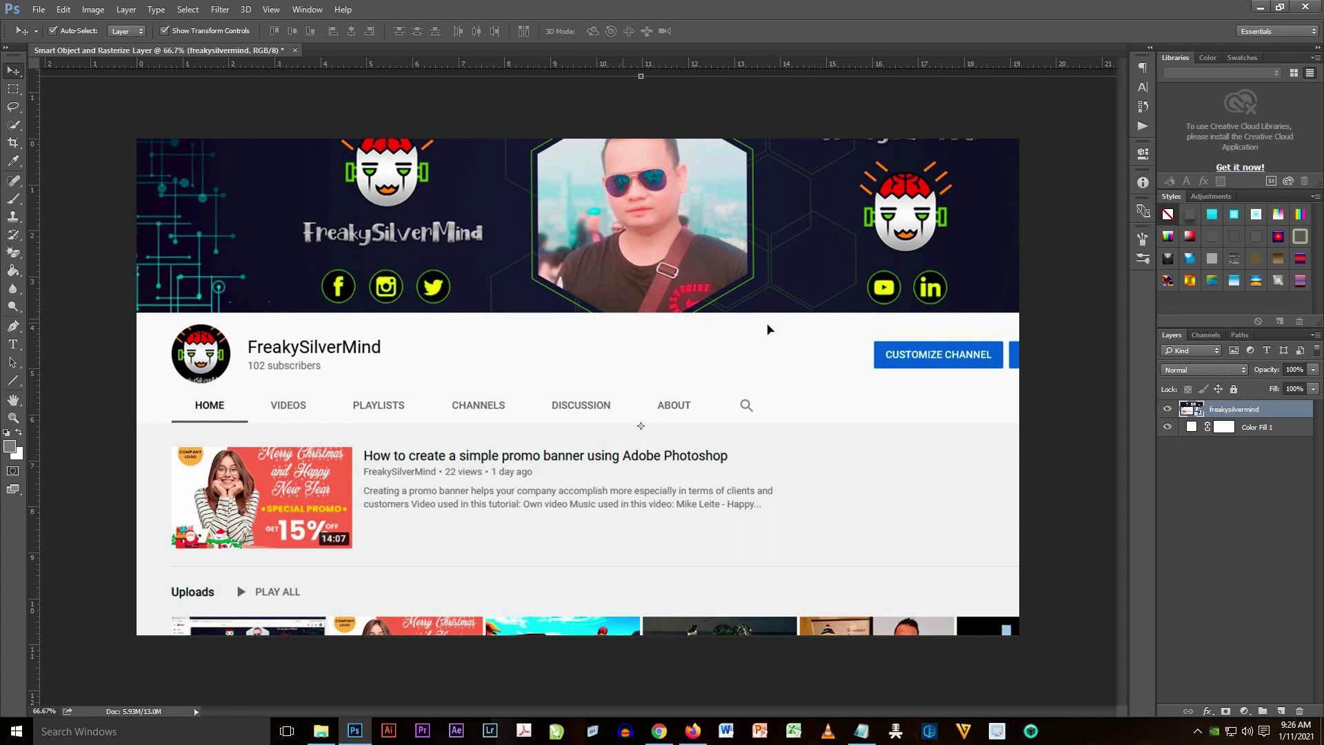
pyautogui.click(1168, 411)
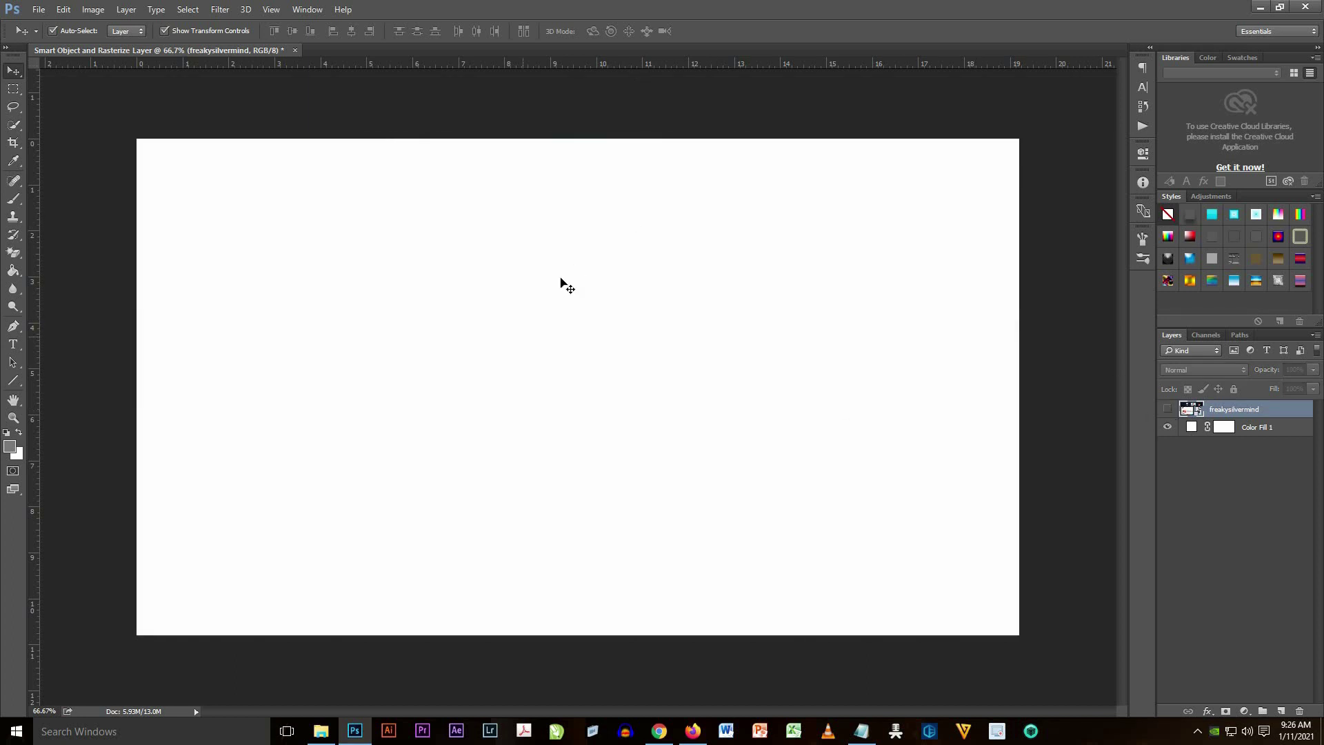
# Step: Drag FreakySilverBrain_banner from File Explorer onto the canvas and commit its placement
pyautogui.click(321, 731)
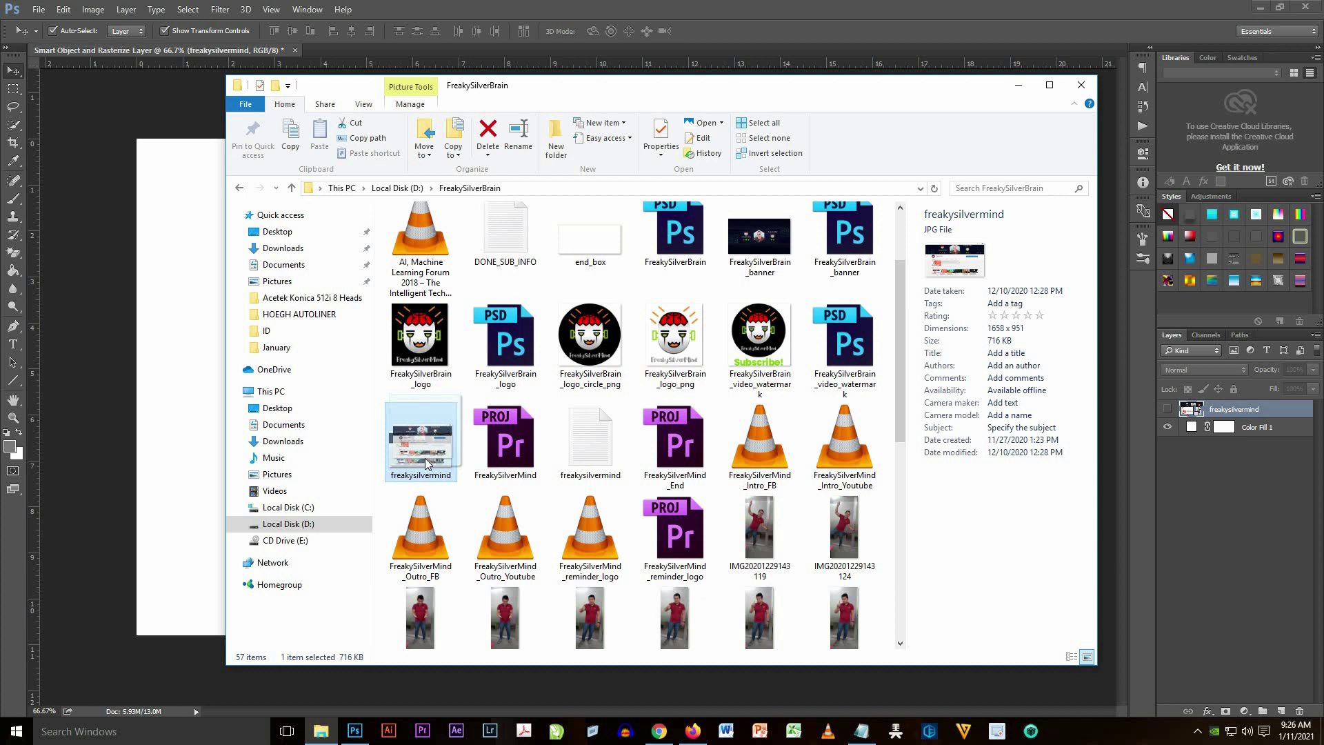
pyautogui.click(822, 20)
pyautogui.click(322, 731)
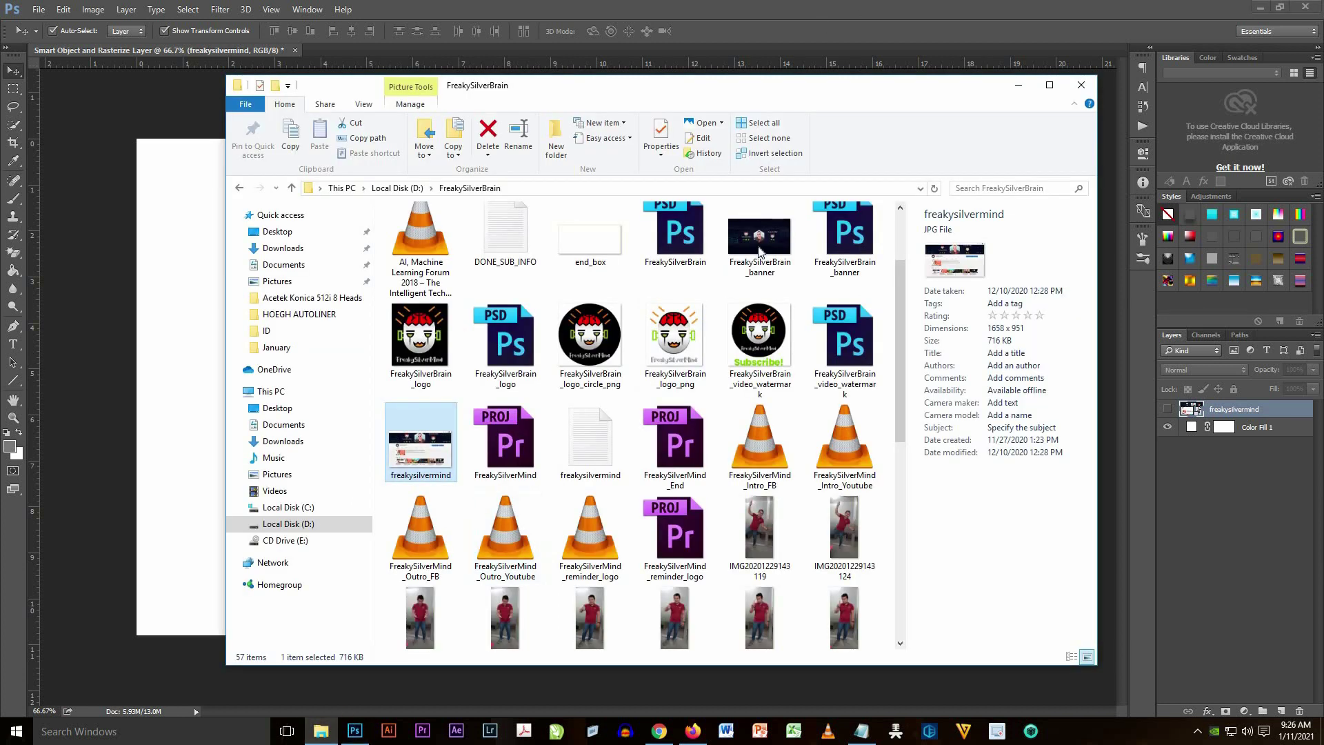
pyautogui.moveTo(759, 238)
pyautogui.mouseDown()
pyautogui.moveTo(161, 451)
pyautogui.moveTo(142, 420)
pyautogui.mouseUp()
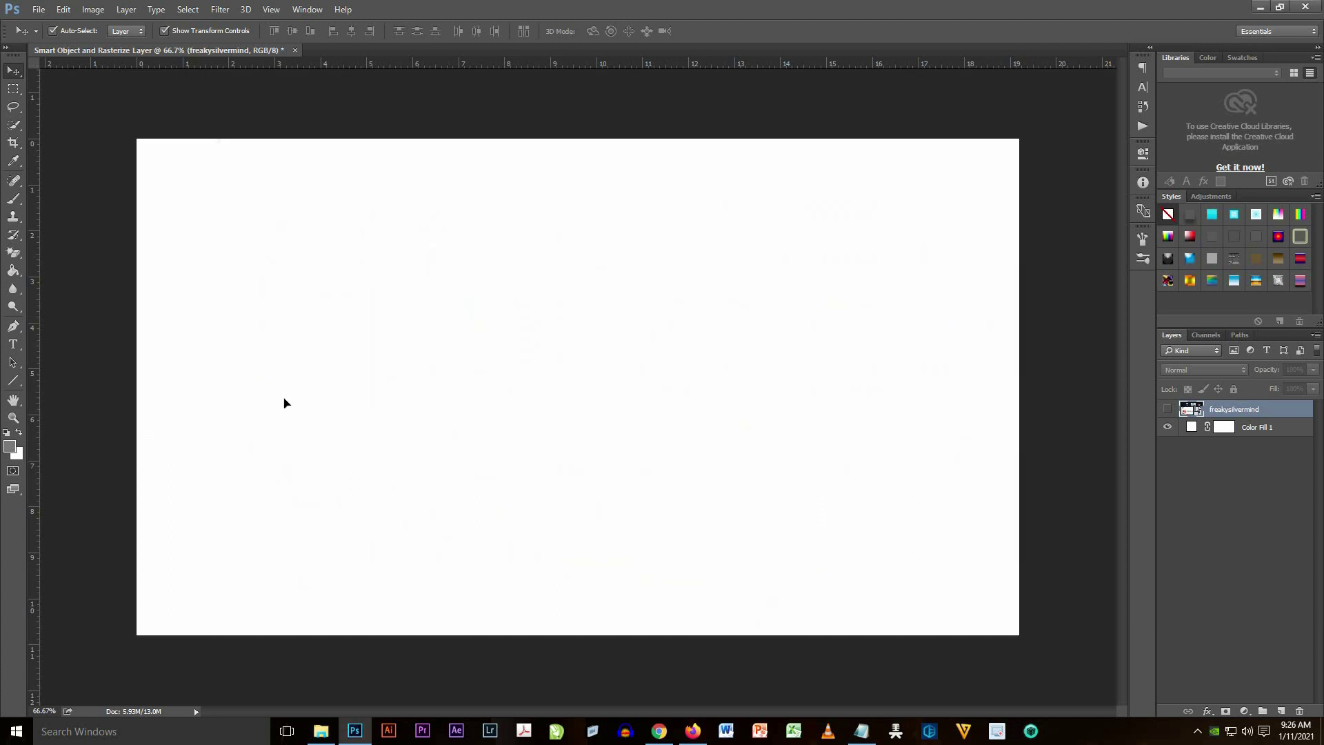
pyautogui.press('Return')
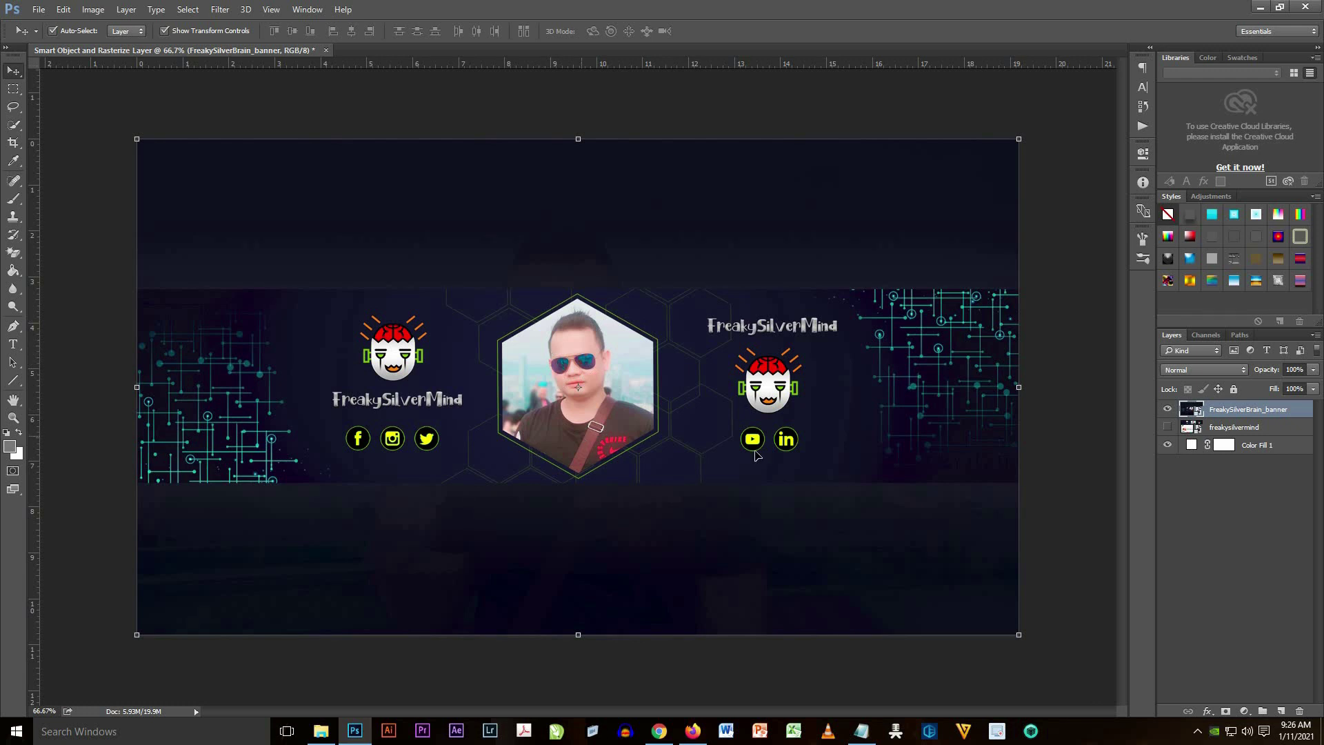
# Step: Rasterize the FreakySilverBrain_banner layer and turn off Show Transform Controls
pyautogui.rightClick(1218, 415)
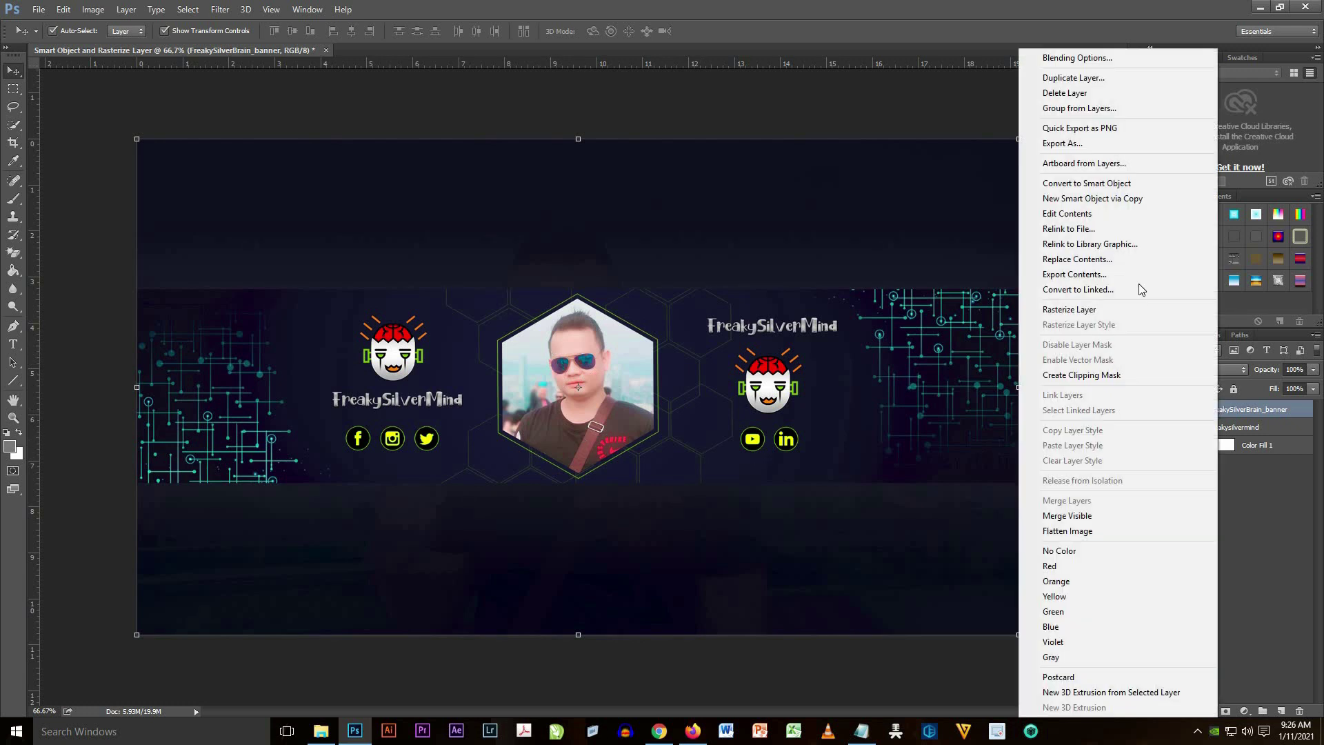
pyautogui.click(1096, 310)
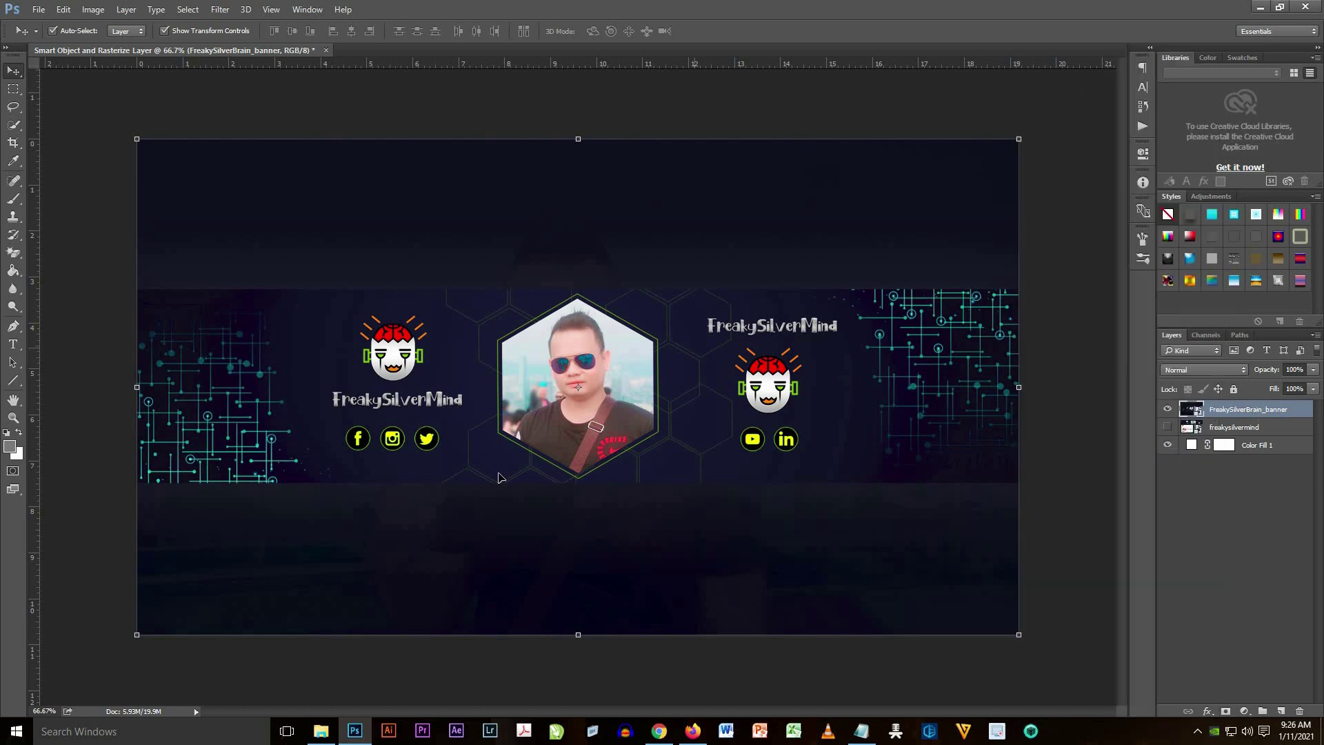
pyautogui.rightClick(1222, 412)
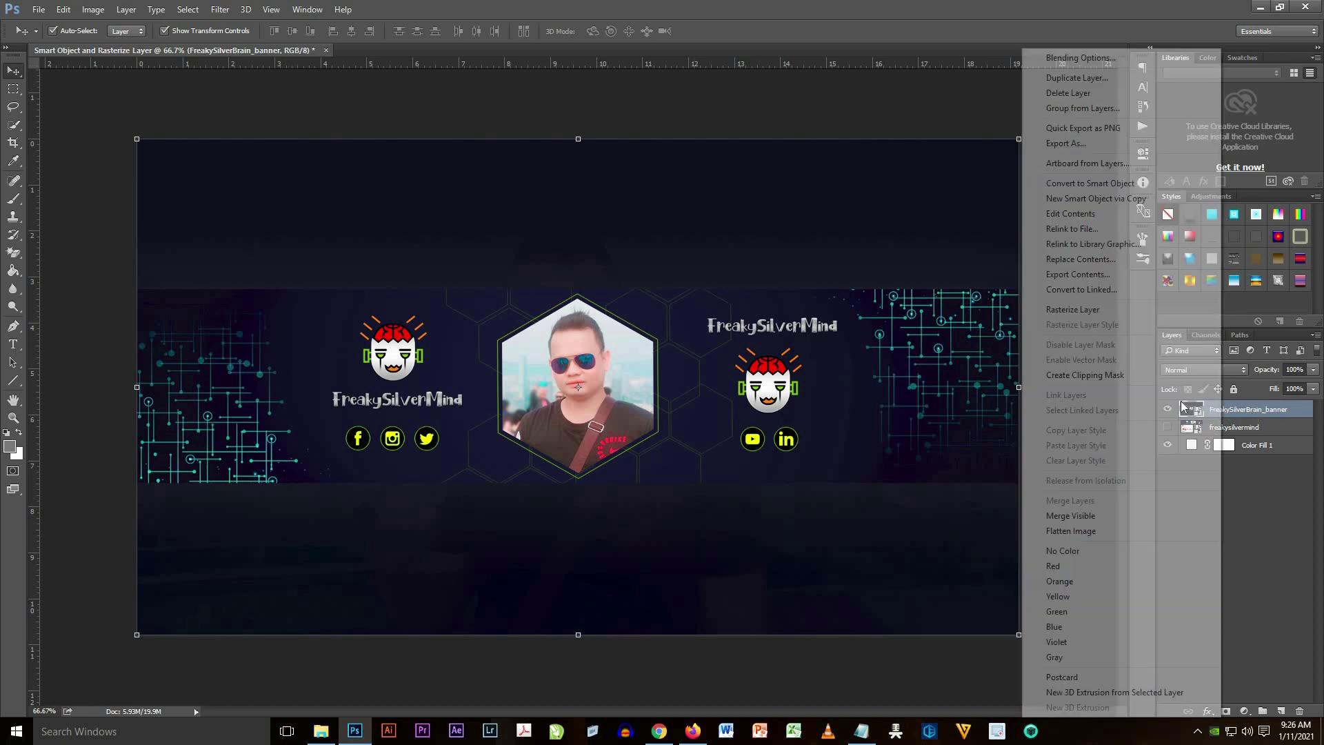
pyautogui.click(1105, 313)
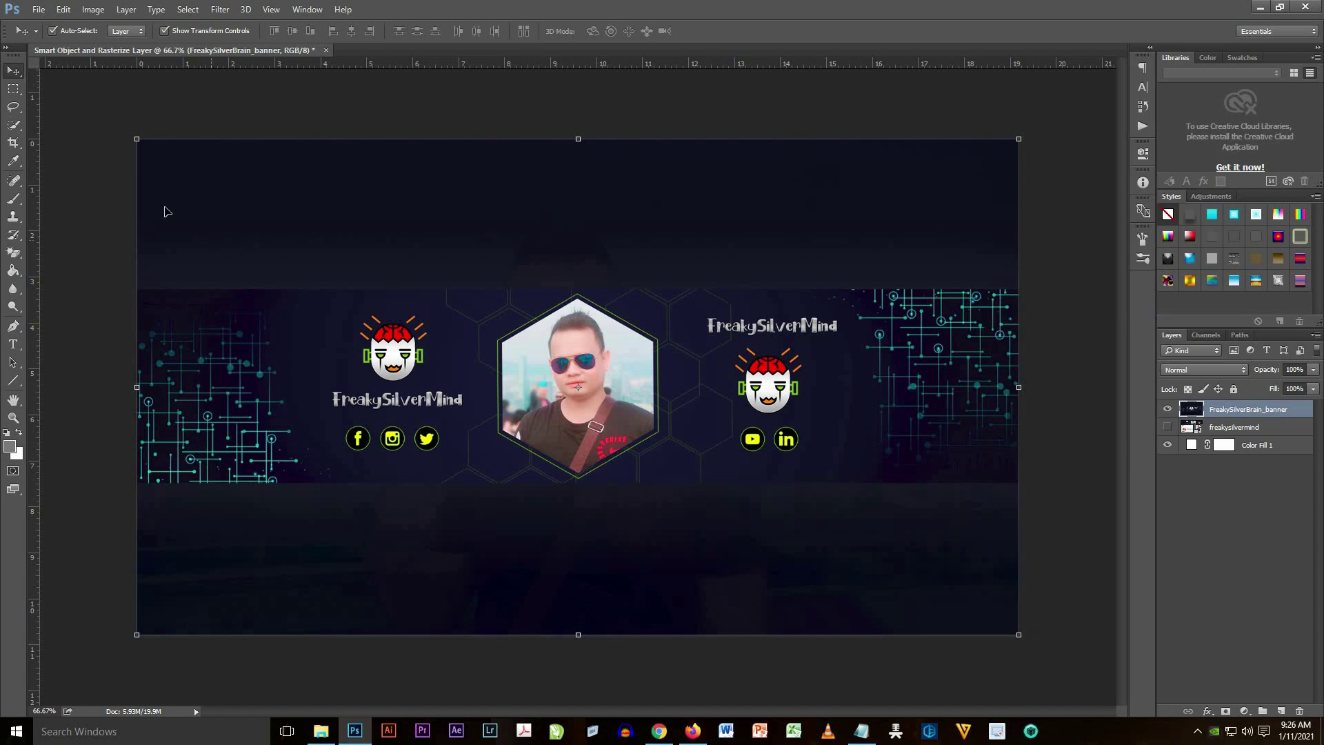
pyautogui.click(165, 31)
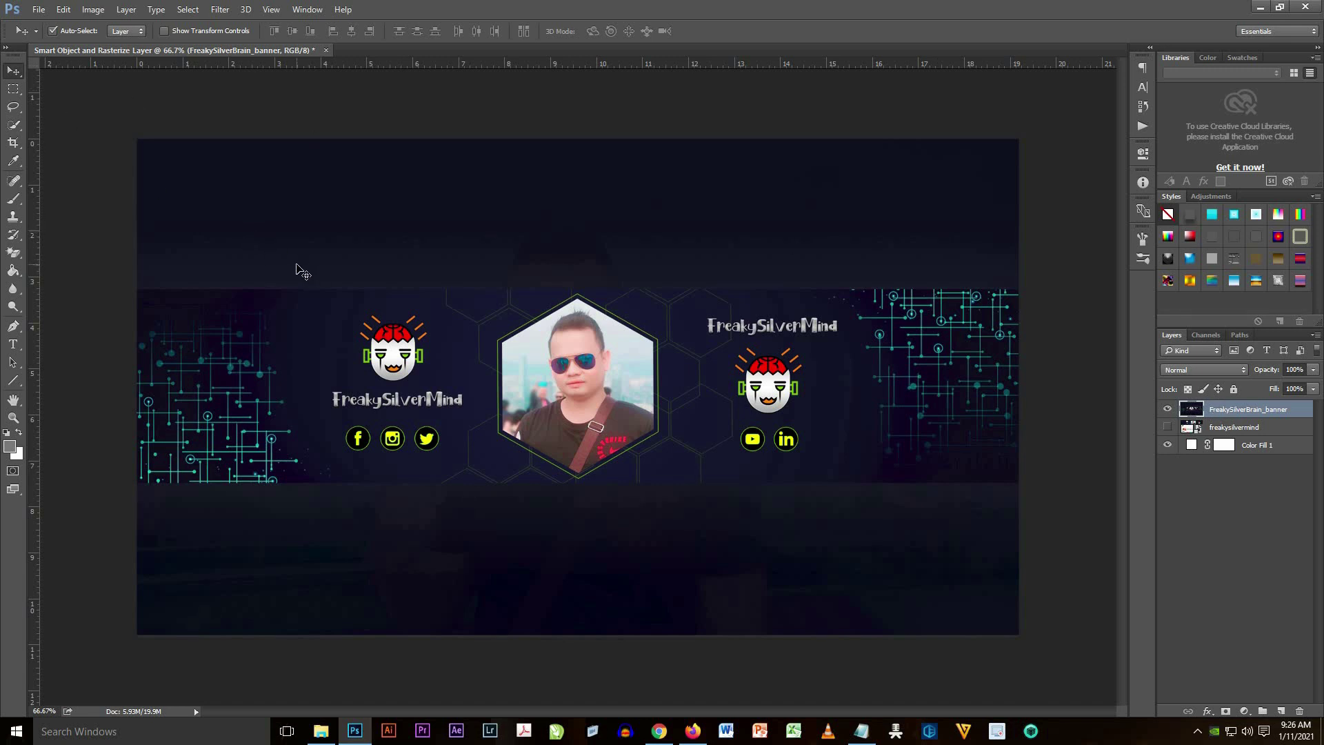
# Step: Shrink the rasterized banner to about a third with Free Transform
pyautogui.hotkey('ctrl', 't')
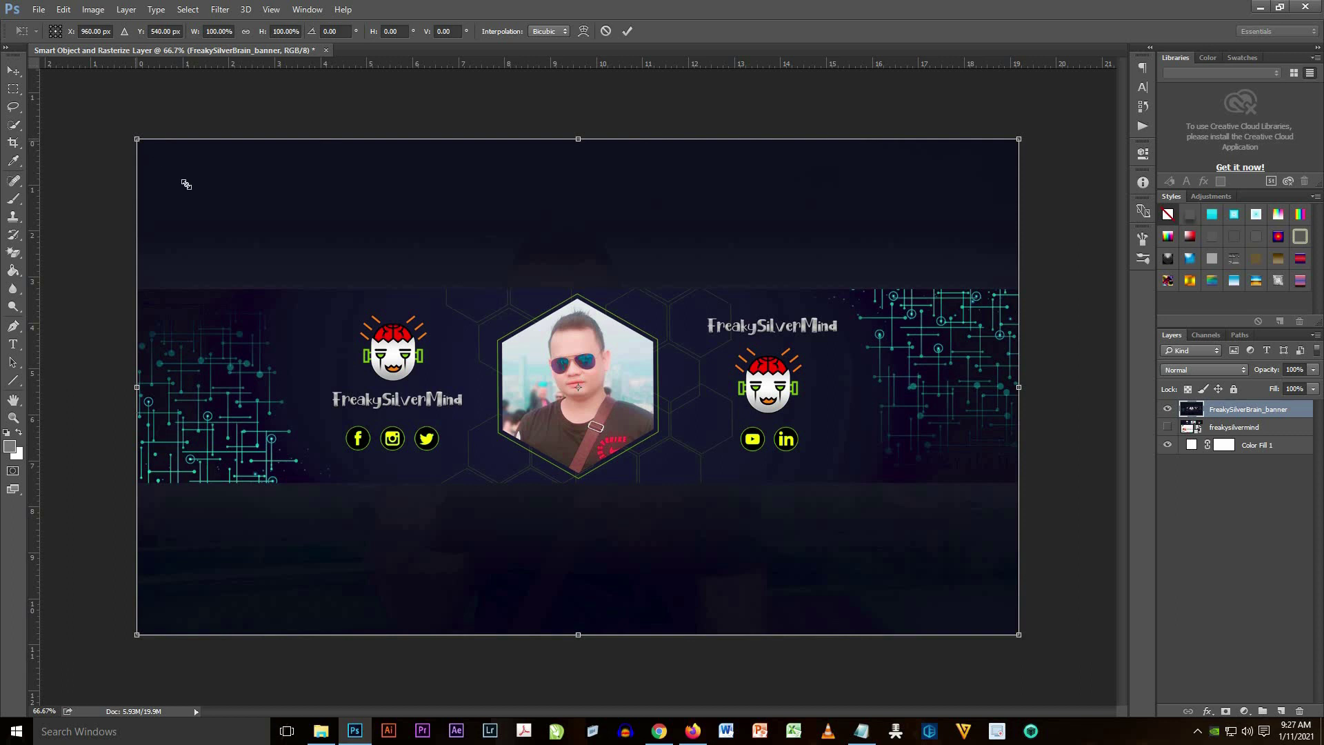
pyautogui.moveTo(185, 183)
pyautogui.mouseDown()
pyautogui.moveTo(916, 559)
pyautogui.moveTo(621, 408)
pyautogui.mouseUp()
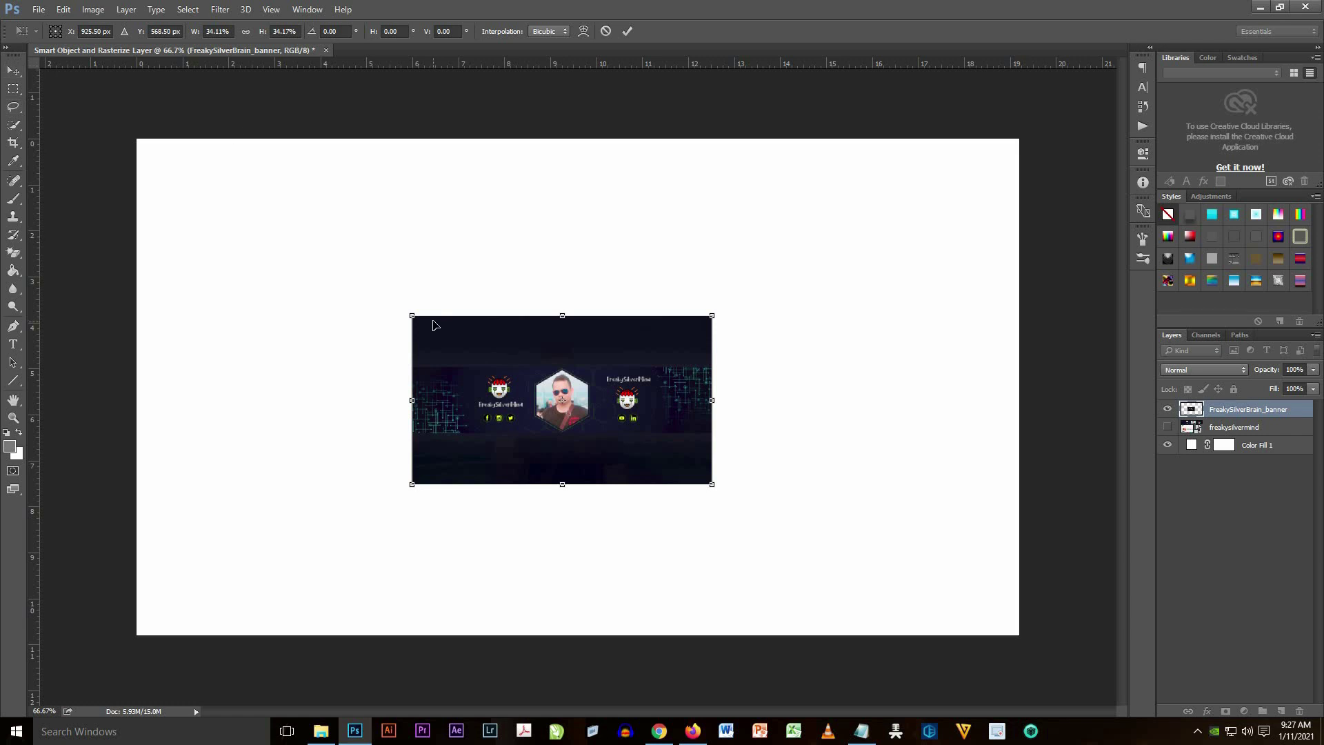
pyautogui.press('Return')
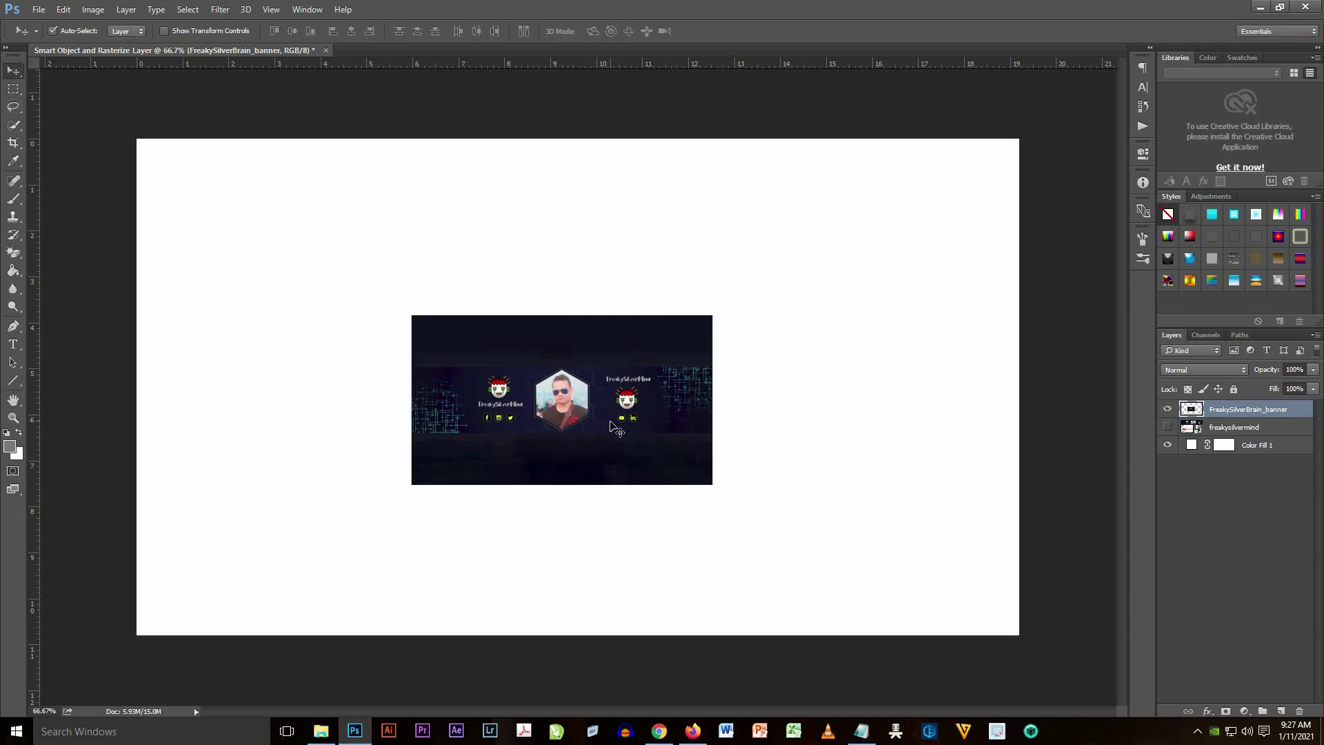
# Step: Enlarge the small banner back up to fill the canvas
pyautogui.hotkey('ctrl', 't')
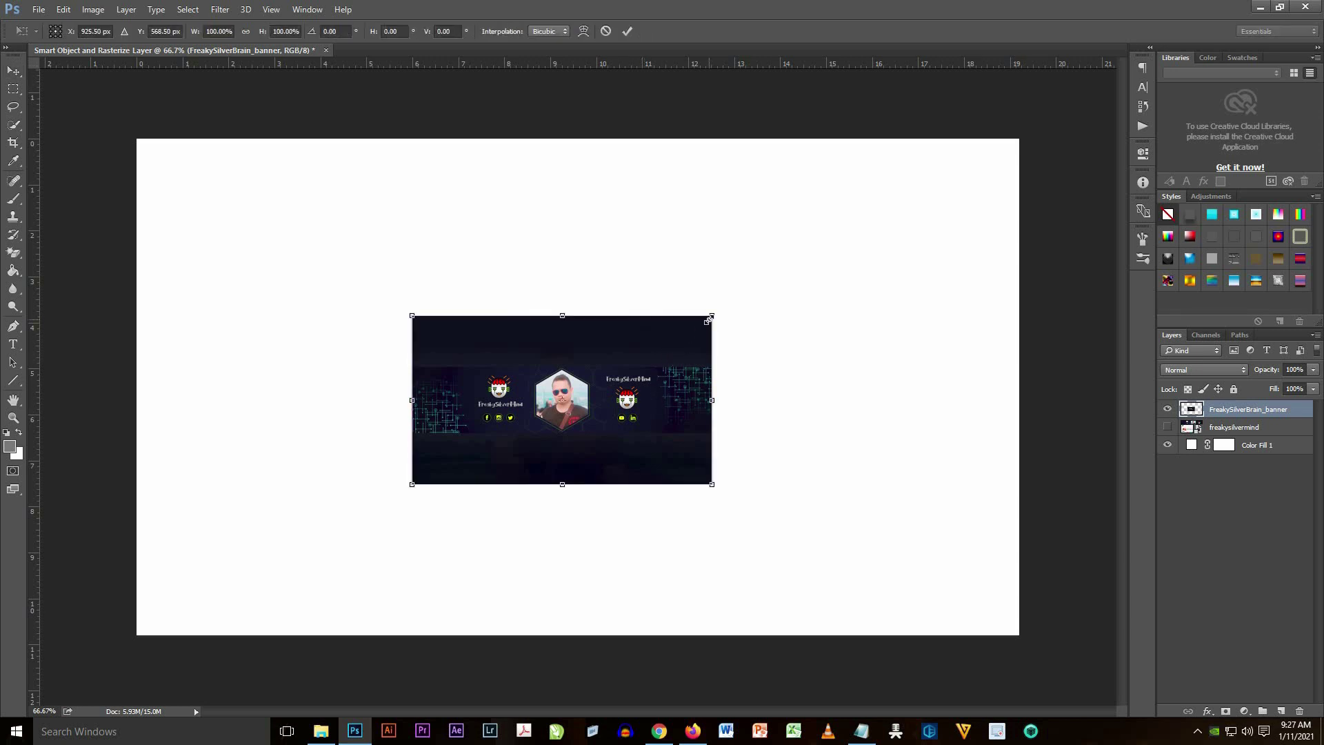
pyautogui.moveTo(714, 315); pyautogui.dragTo(987, 138)
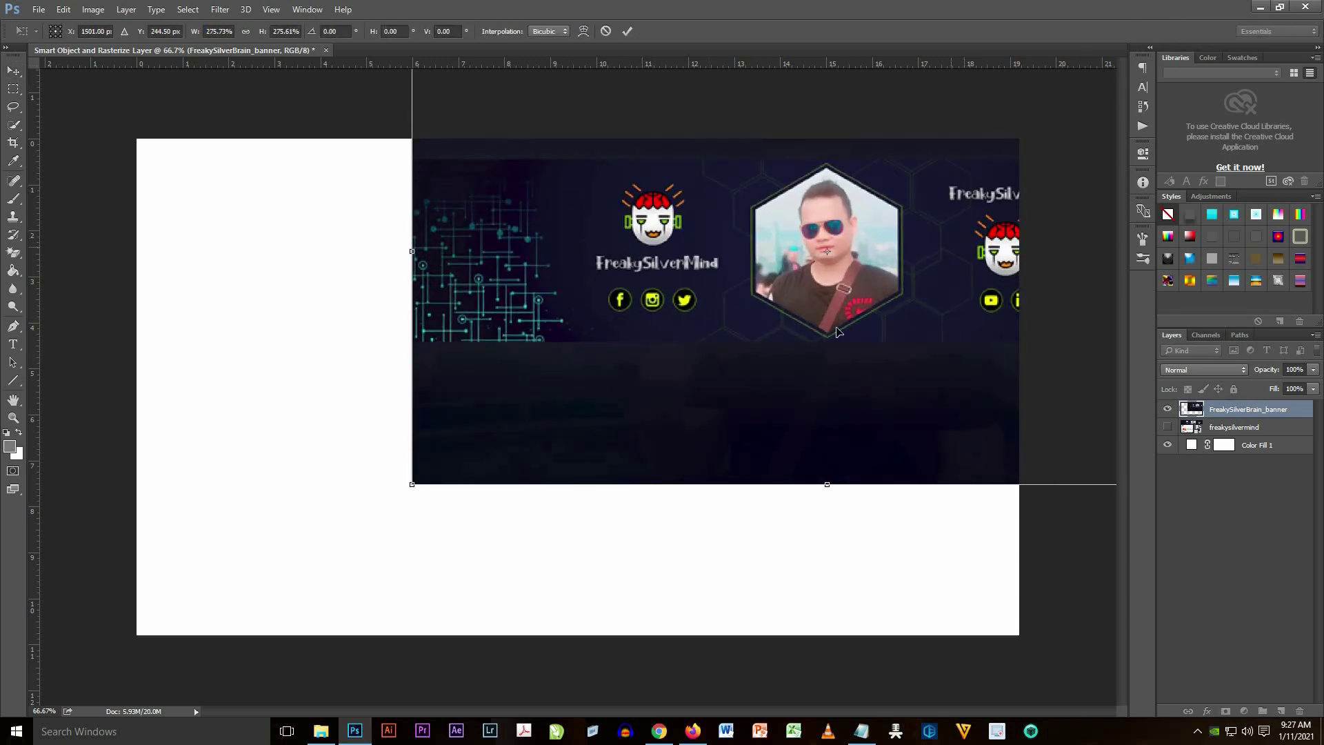
pyautogui.moveTo(932, 256); pyautogui.dragTo(697, 391)
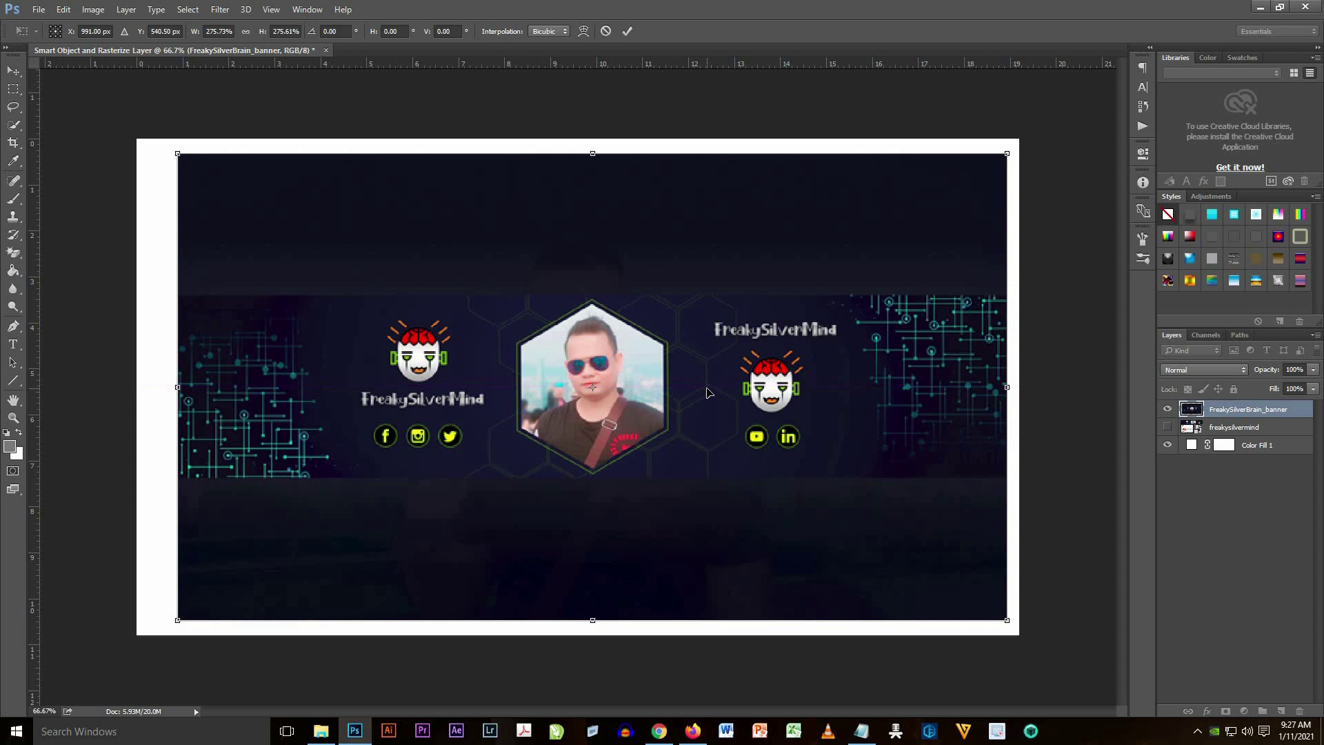
pyautogui.press('Return')
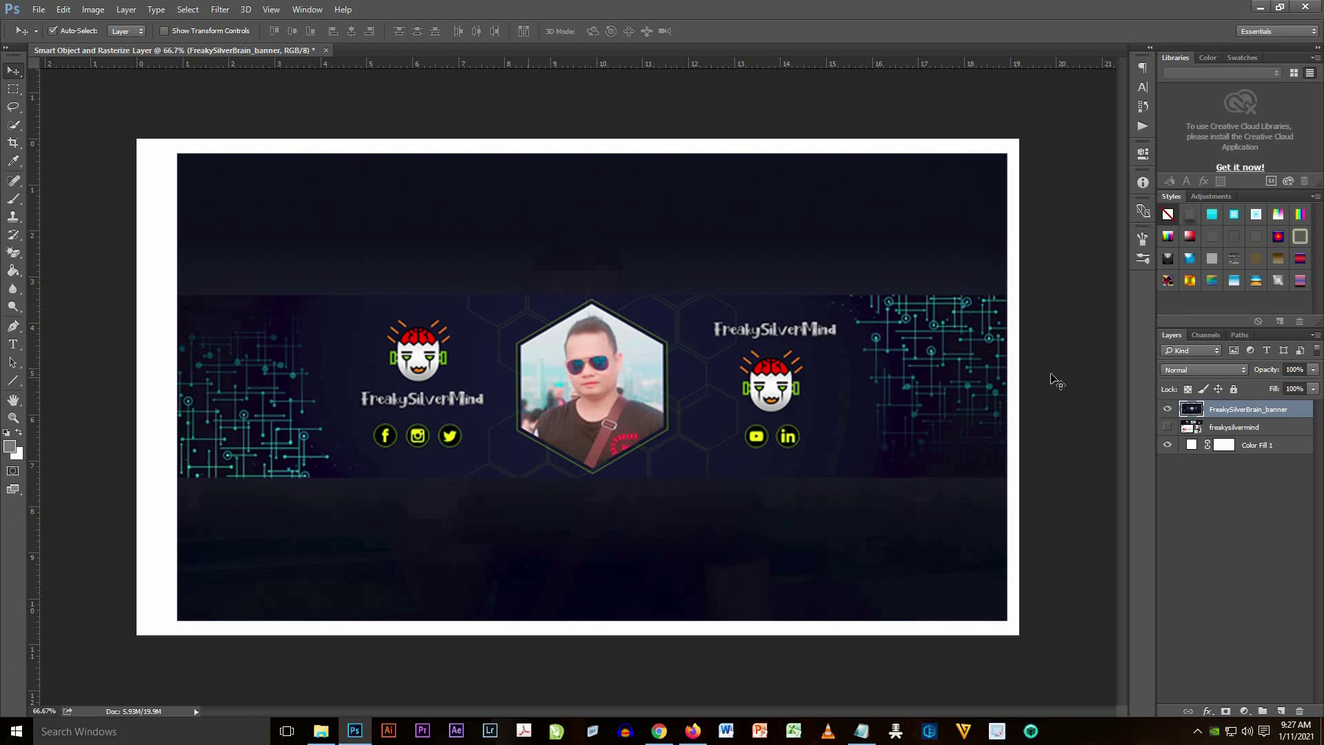
# Step: Hide the banner and shrink the freakysilvermind screenshot to about a quarter
pyautogui.click(1167, 410)
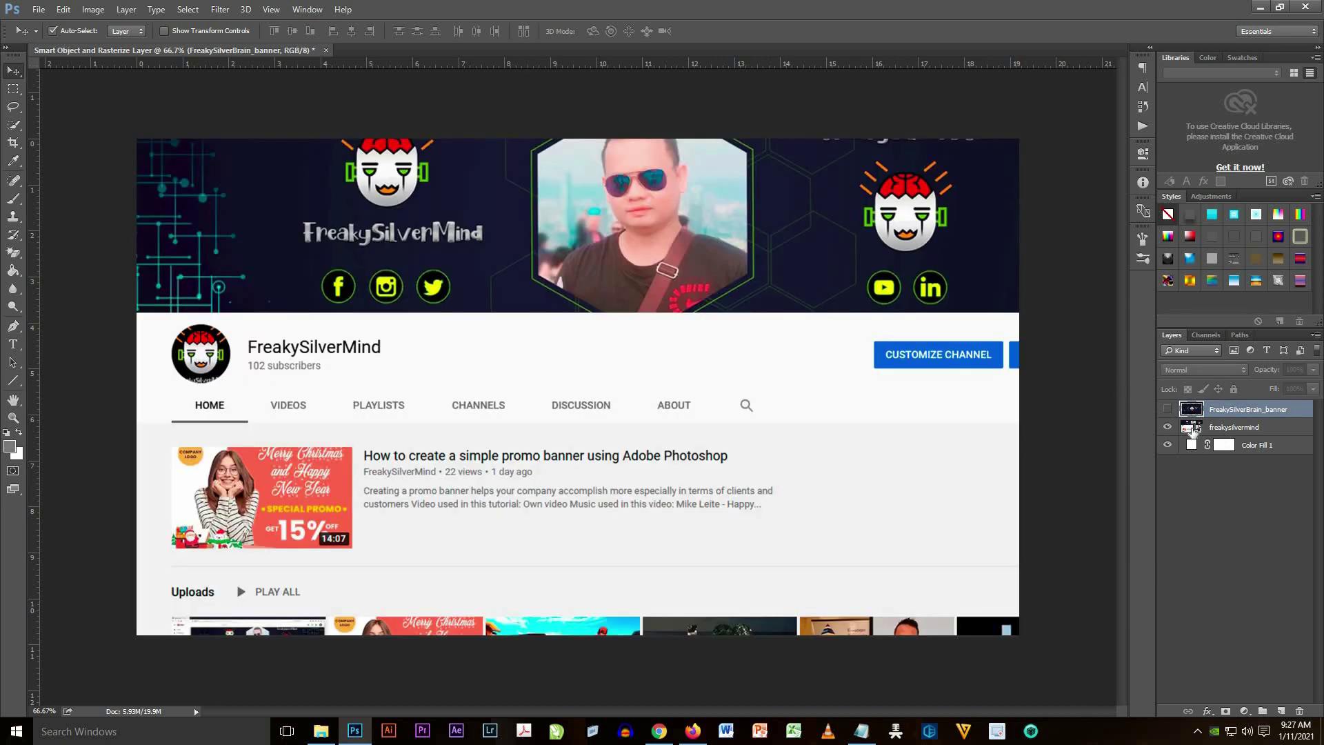
pyautogui.click(635, 264)
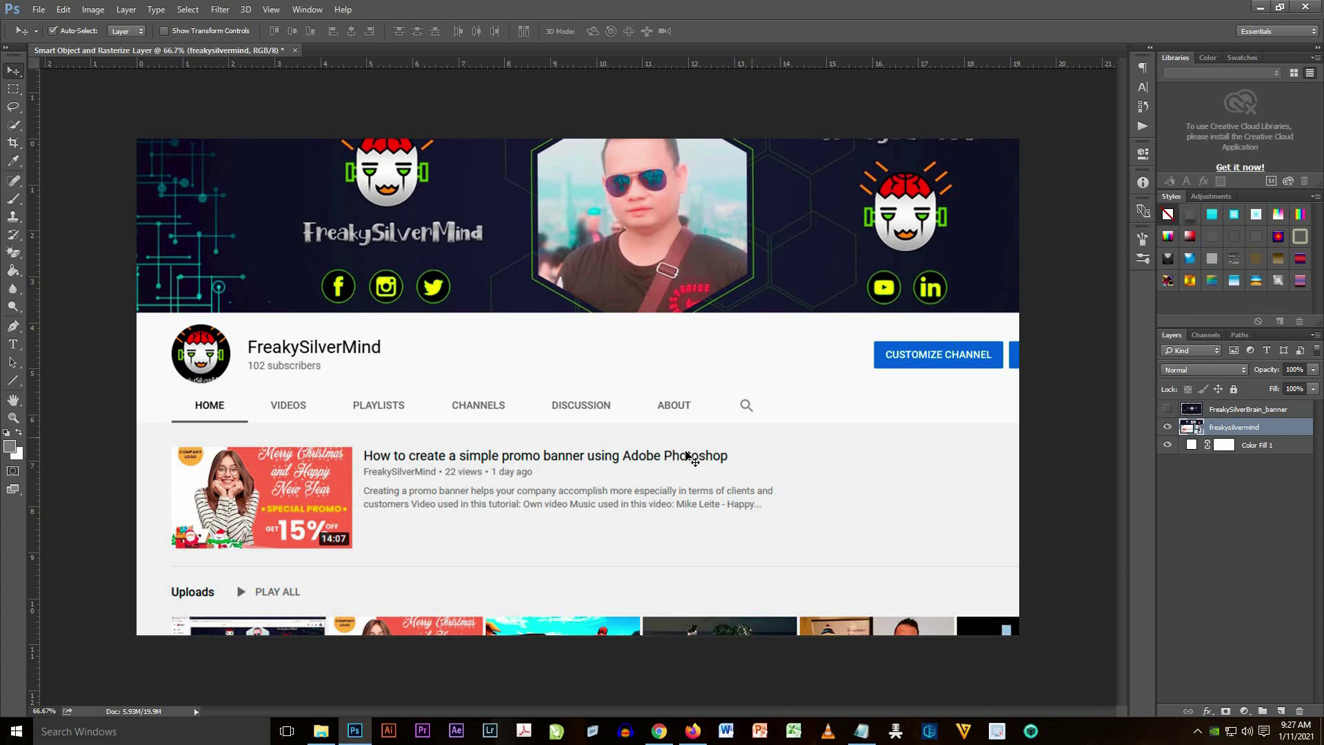
pyautogui.hotkey('ctrl', 't')
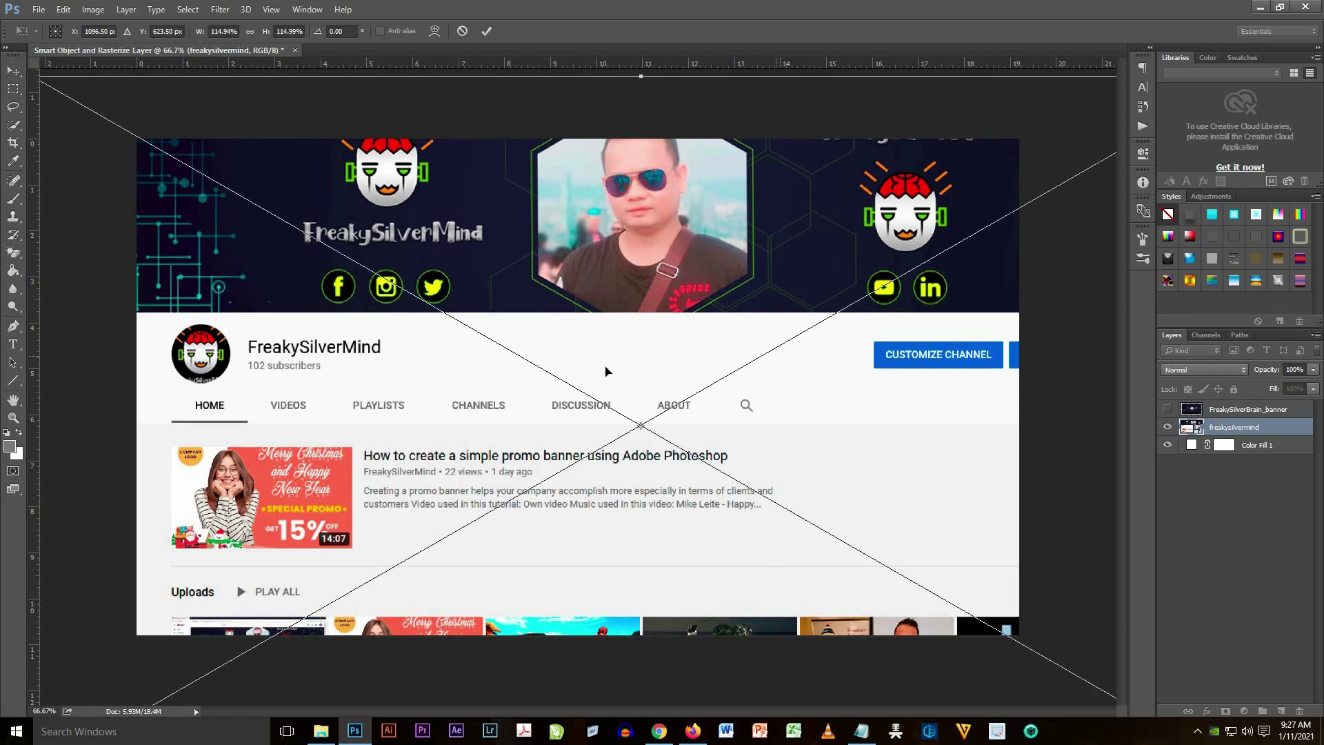
pyautogui.moveTo(264, 340)
pyautogui.mouseDown()
pyautogui.moveTo(639, 431)
pyautogui.moveTo(373, 291)
pyautogui.mouseUp()
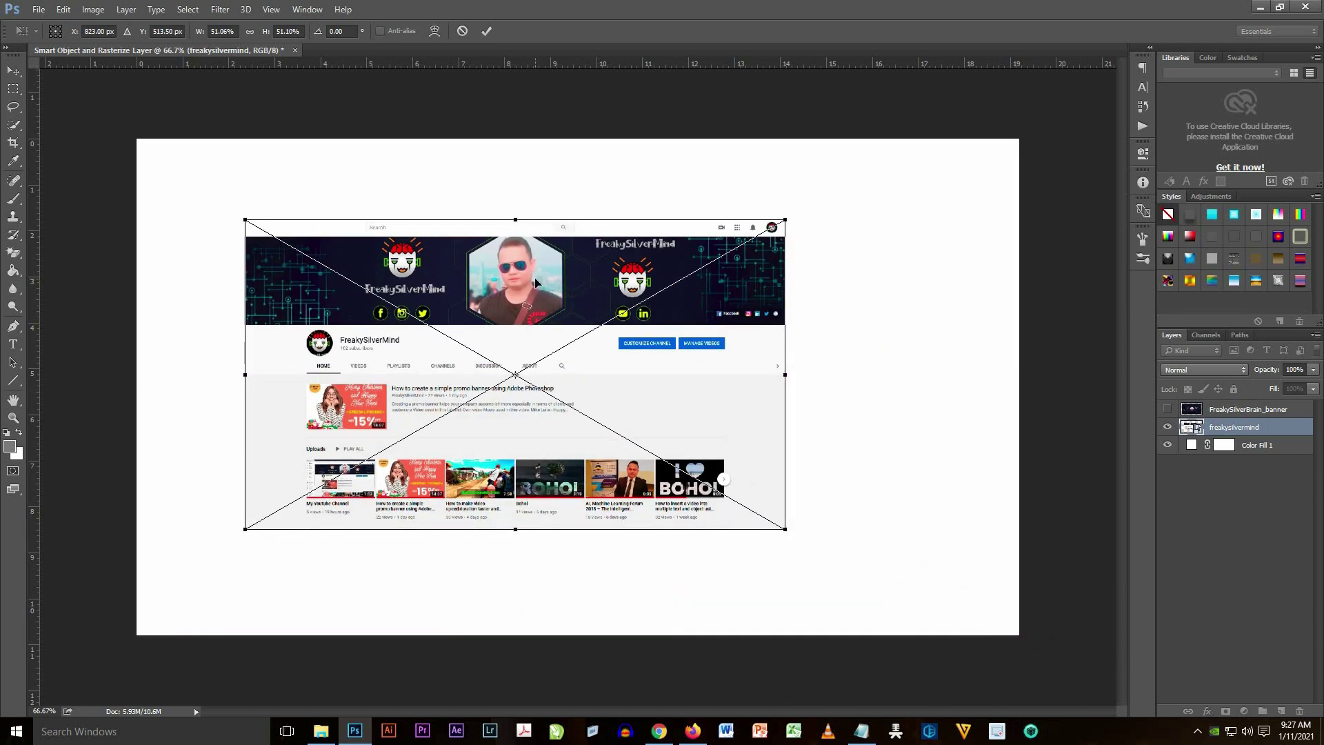
pyautogui.moveTo(244, 219); pyautogui.dragTo(501, 364)
pyautogui.press('Return')
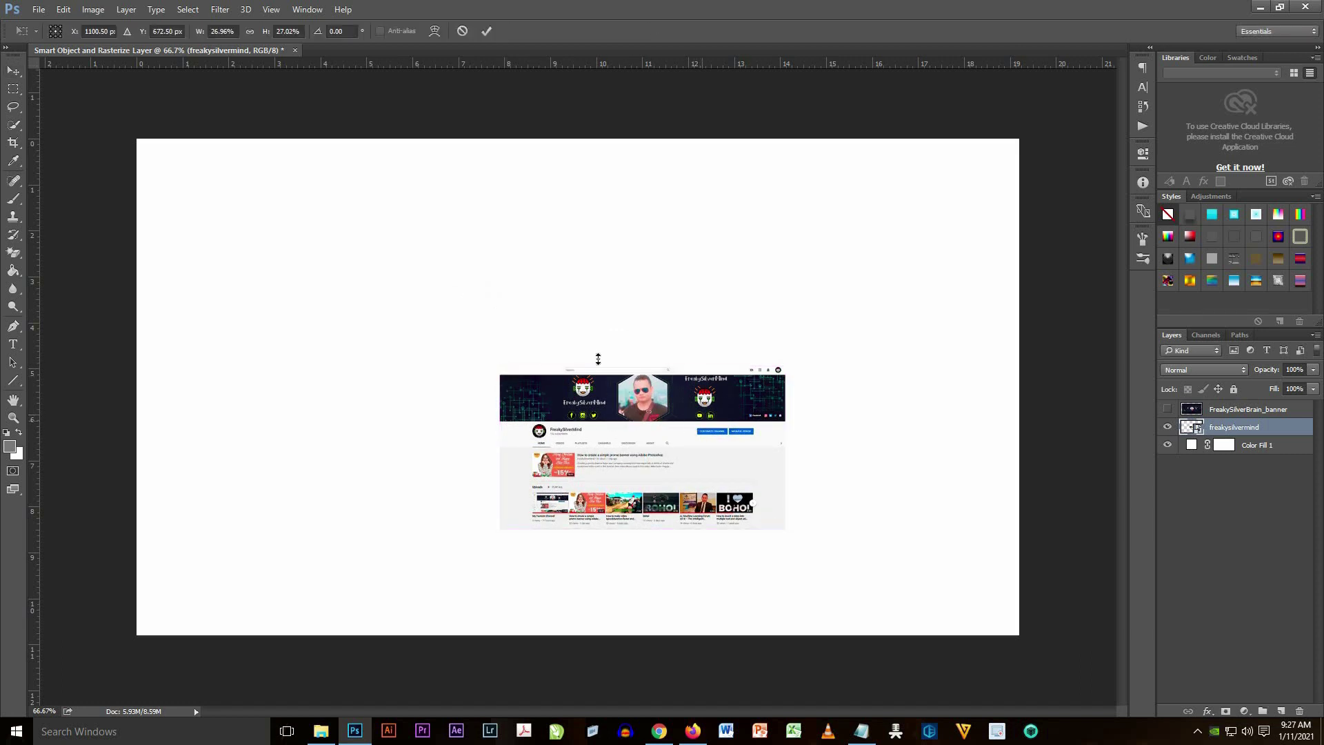
# Step: Enlarge the screenshot back to about 72% covering the canvas, reposition it, then hide it
pyautogui.hotkey('ctrl', 't')
pyautogui.moveTo(500, 375)
pyautogui.mouseDown()
pyautogui.moveTo(35, 184)
pyautogui.moveTo(41, 118)
pyautogui.mouseUp()
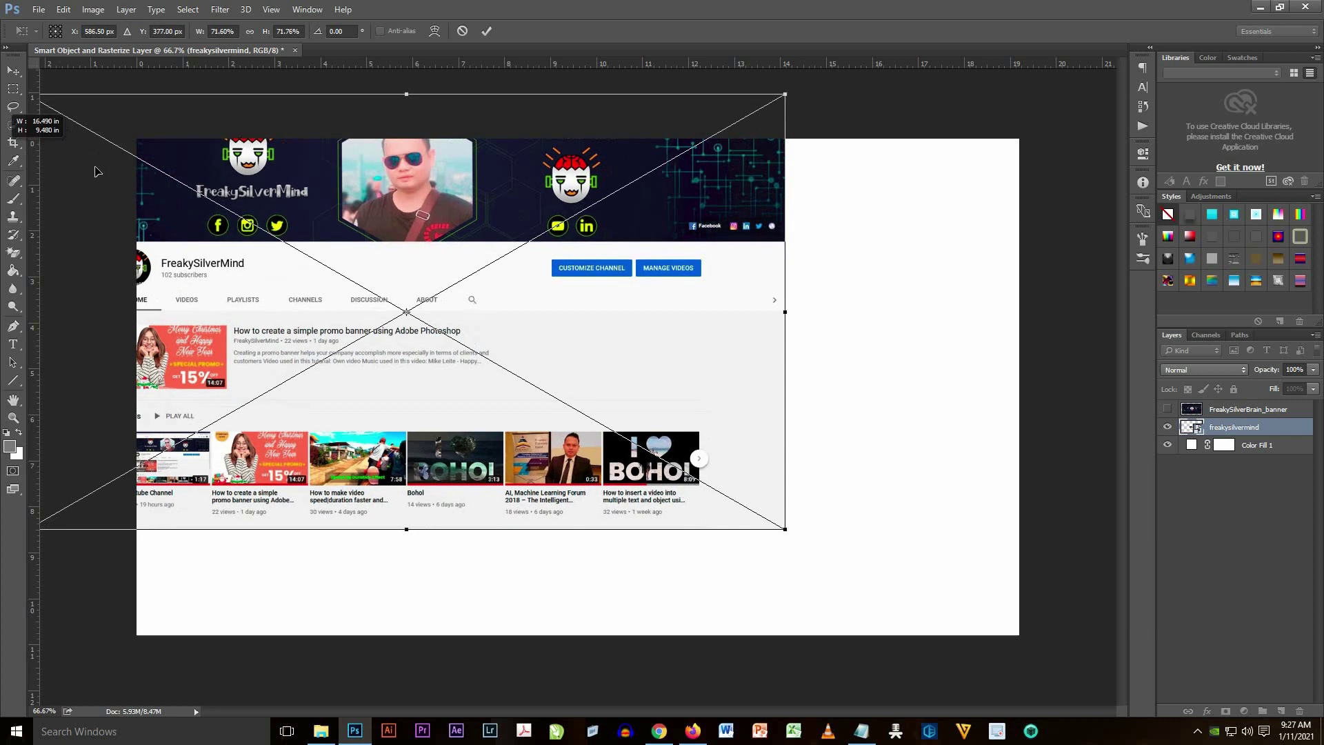
pyautogui.moveTo(562, 287); pyautogui.dragTo(720, 347)
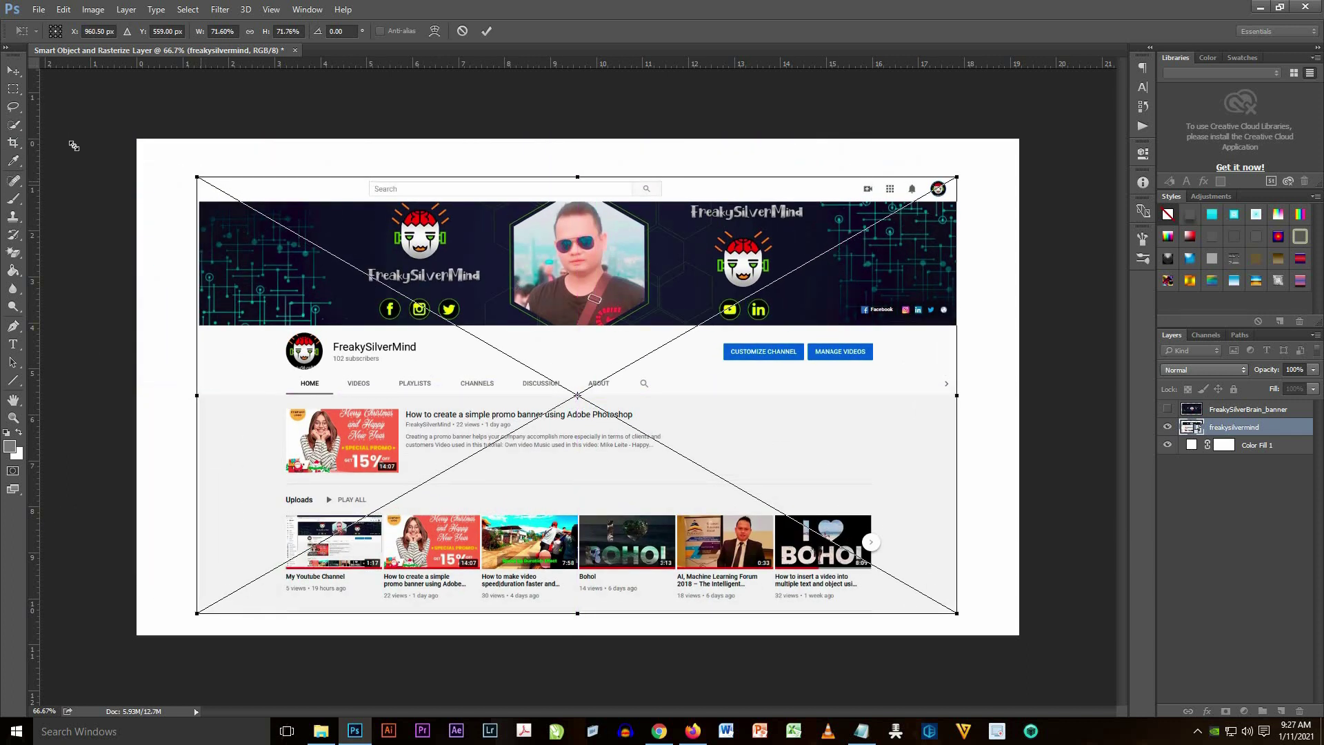
pyautogui.moveTo(200, 179); pyautogui.dragTo(59, 99)
pyautogui.press('Return')
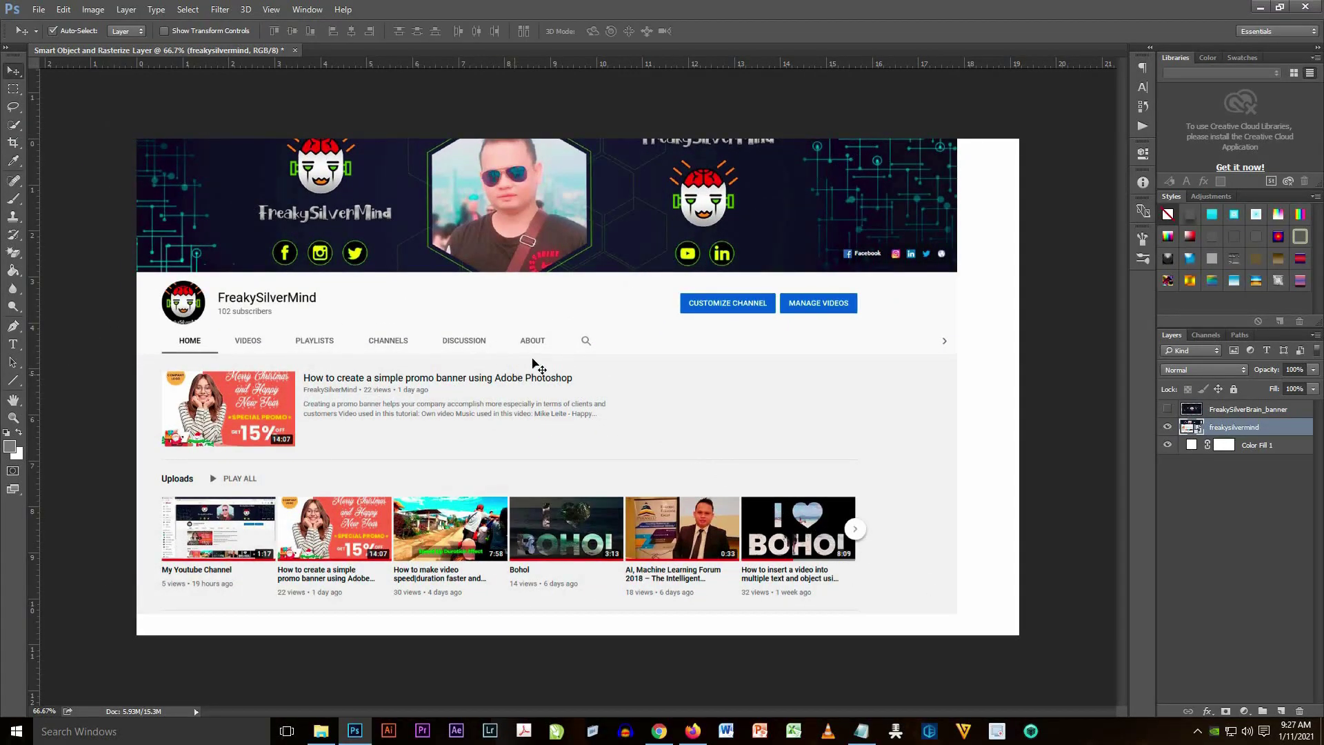
pyautogui.moveTo(566, 277); pyautogui.dragTo(628, 306)
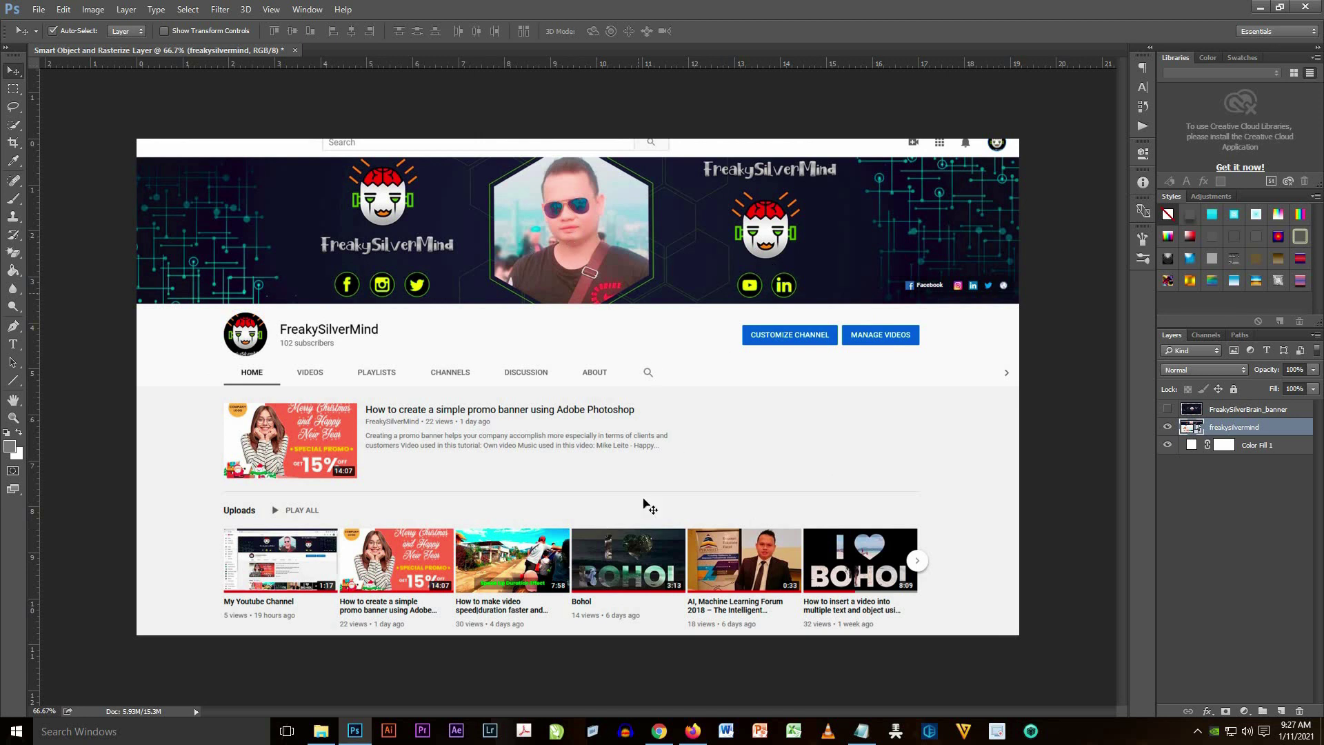
pyautogui.click(1168, 426)
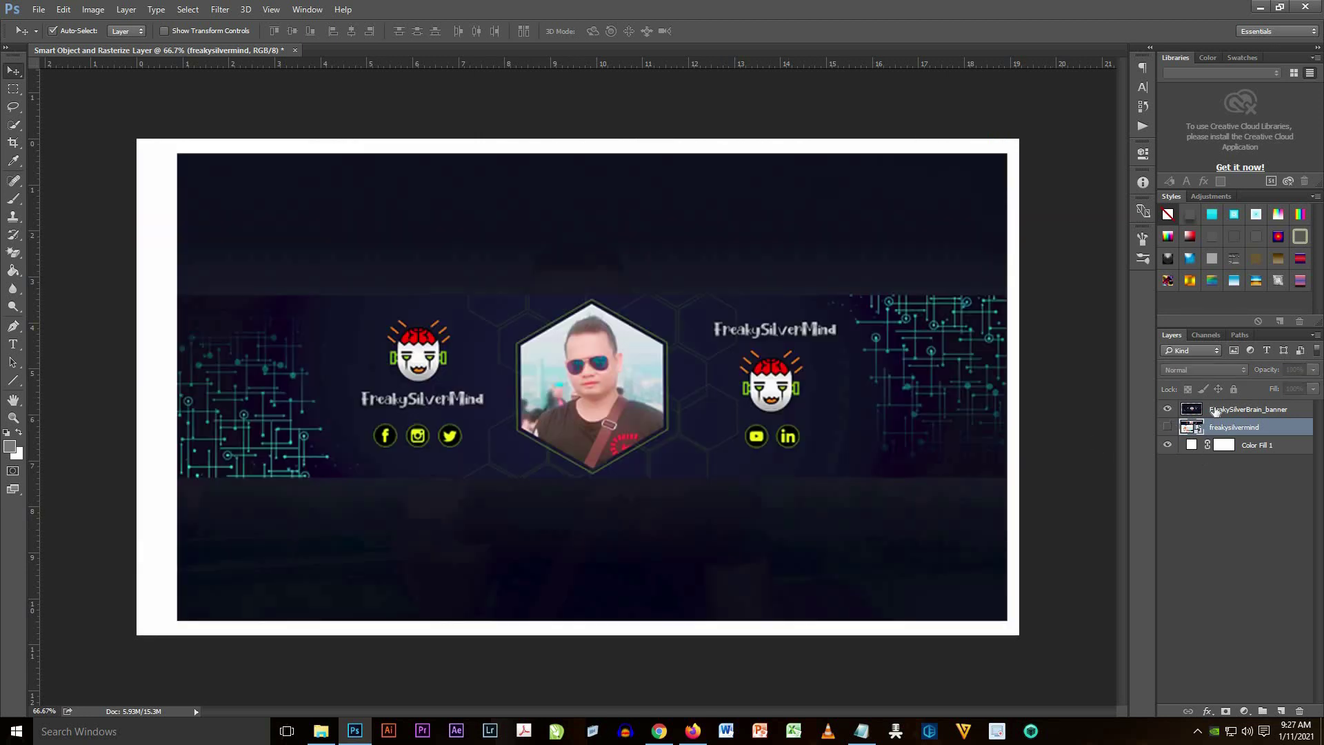
# Step: Toggle banner and freakysilvermind visibility to compare, ending with both shown and the screenshot selected
pyautogui.click(1246, 409)
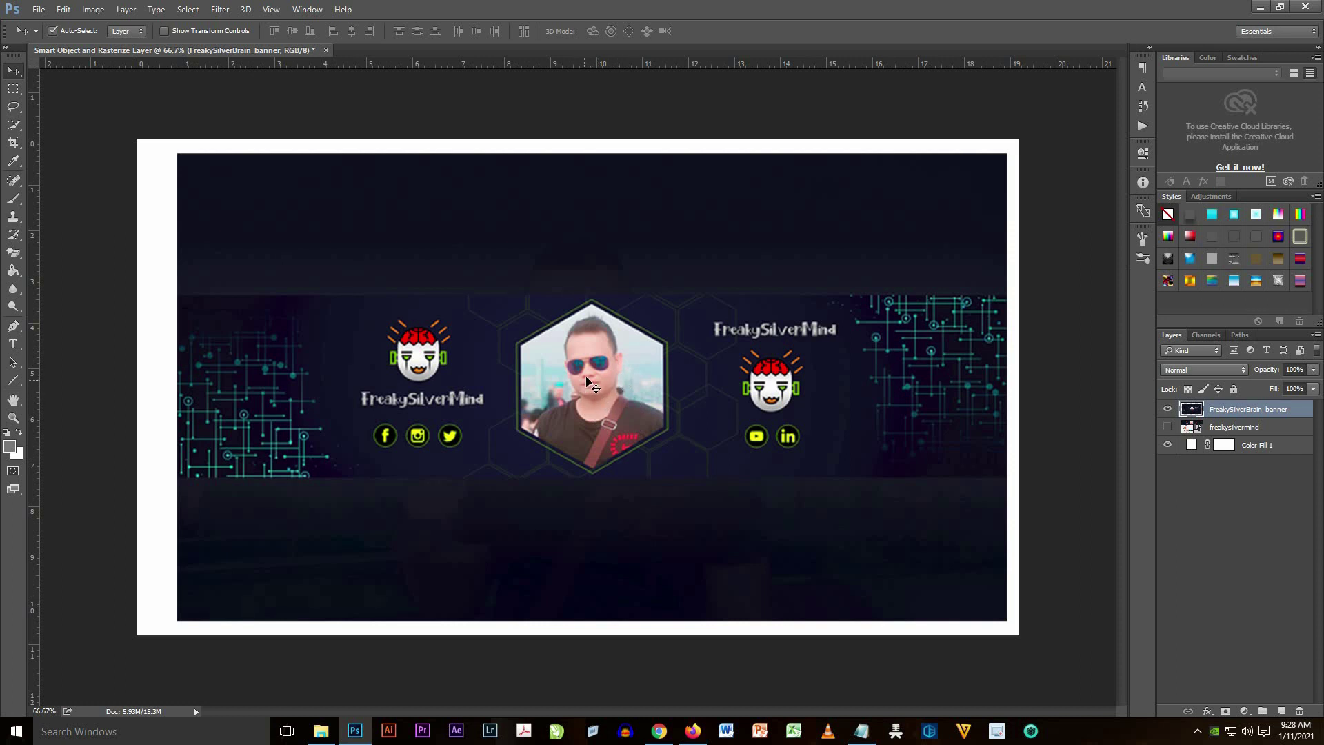
pyautogui.click(1168, 408)
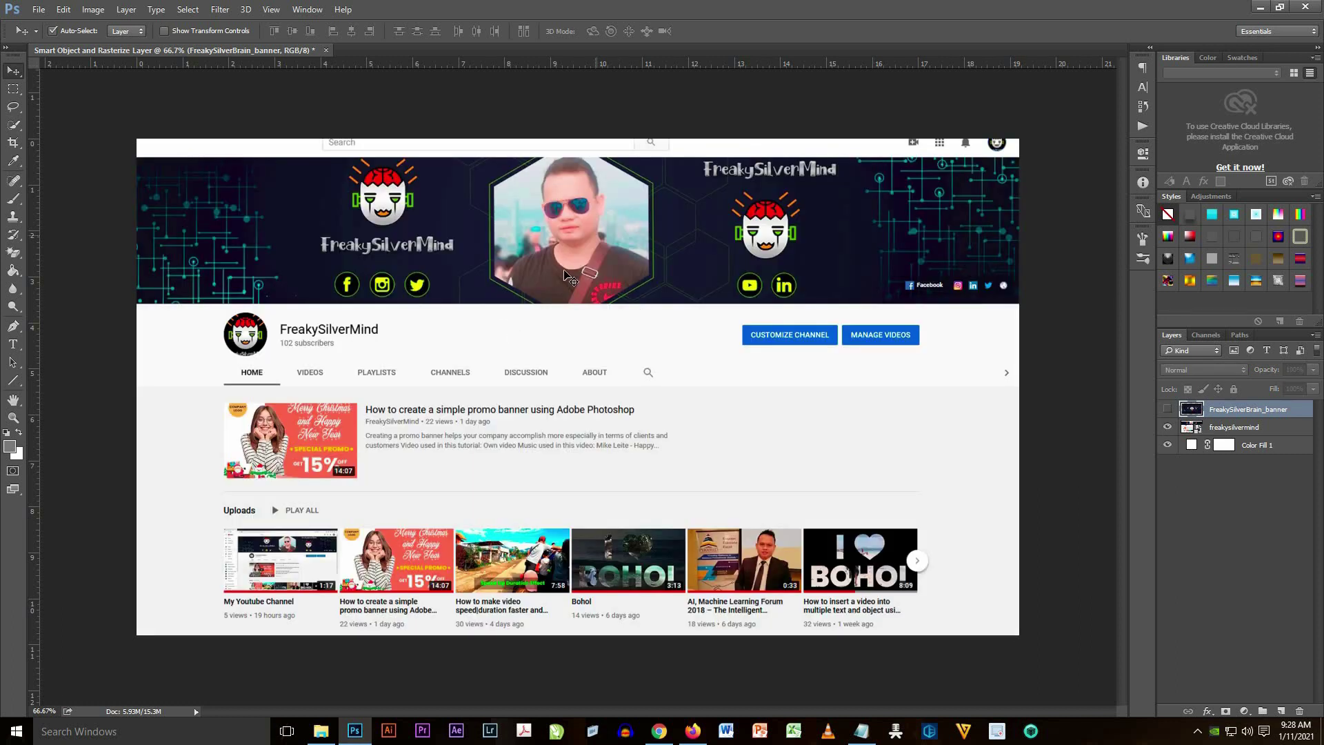
pyautogui.click(1168, 426)
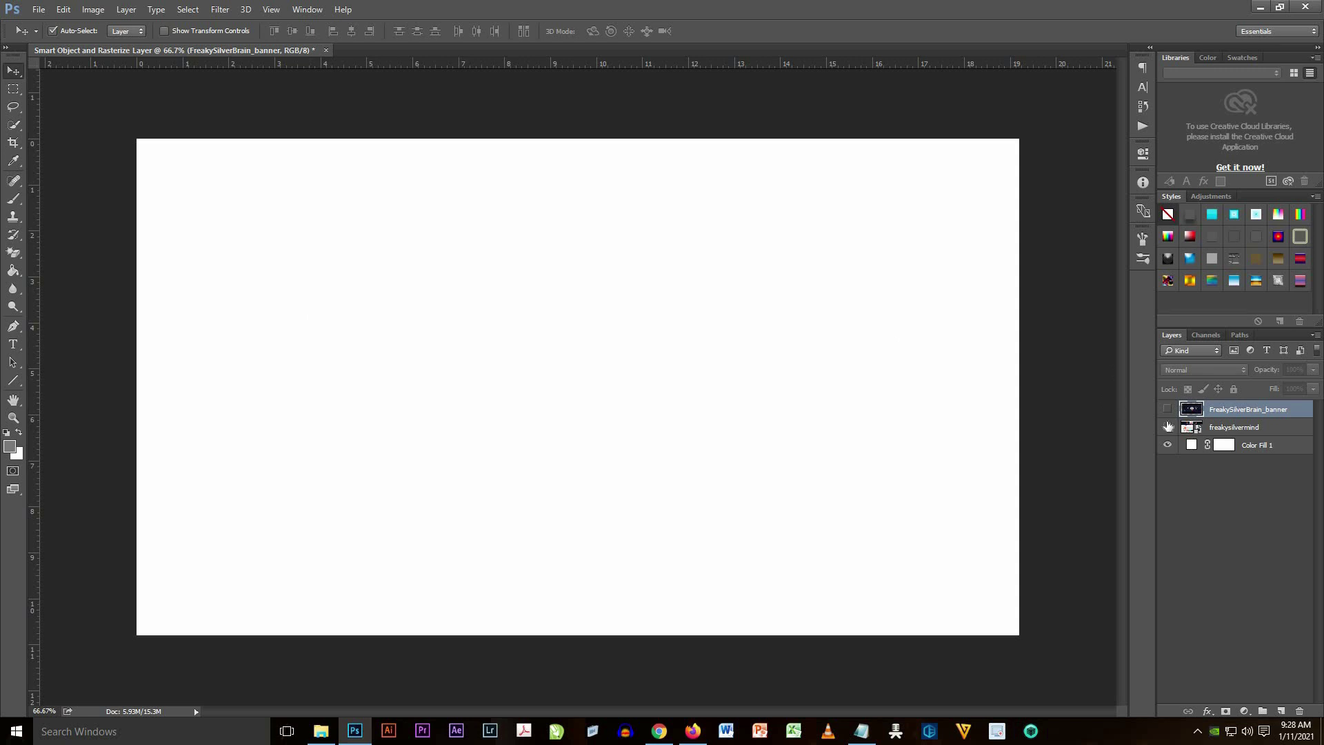
pyautogui.click(1168, 426)
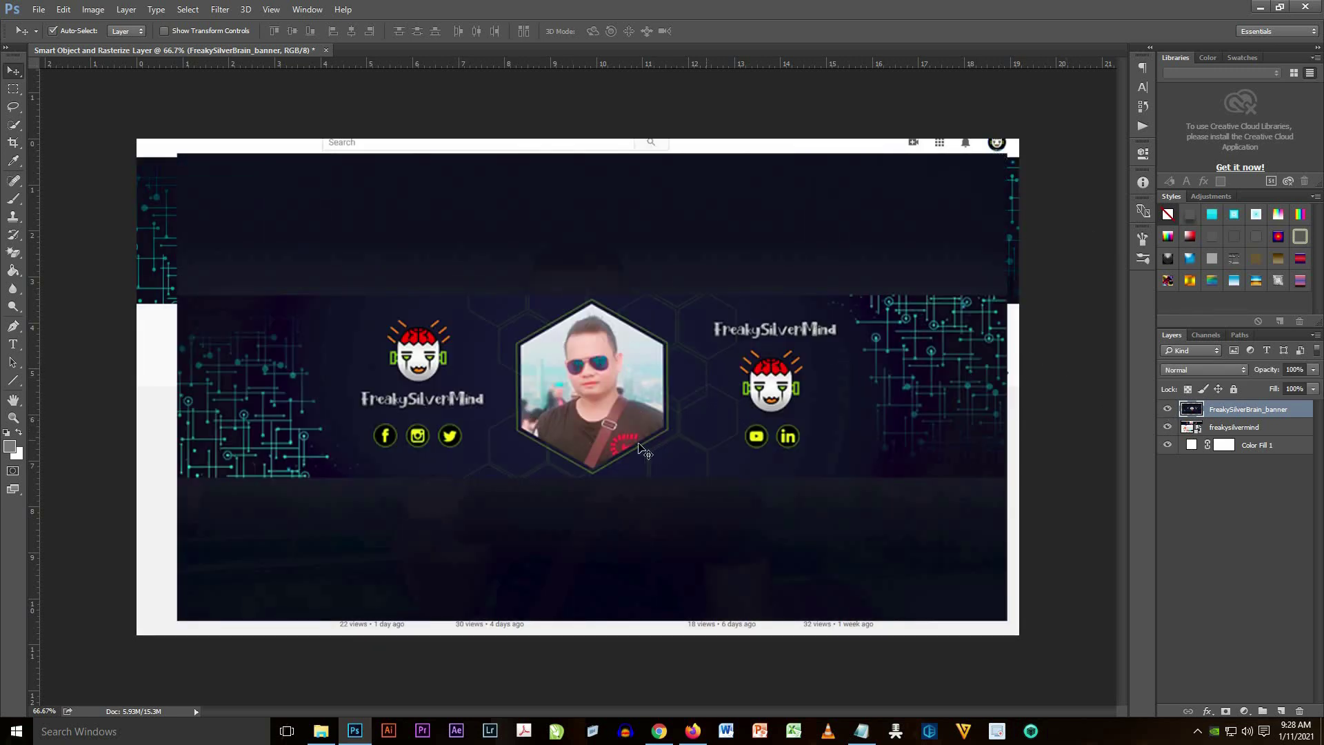
pyautogui.click(1168, 409)
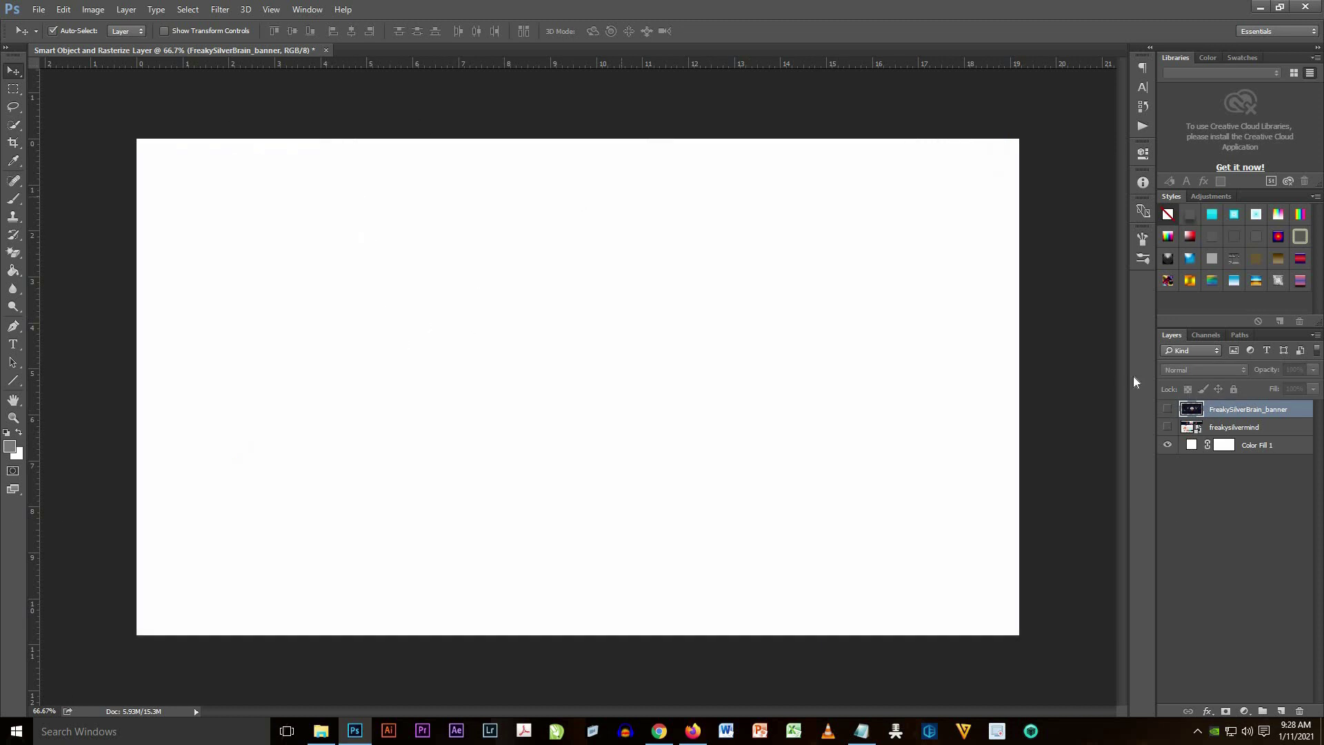
pyautogui.click(1168, 427)
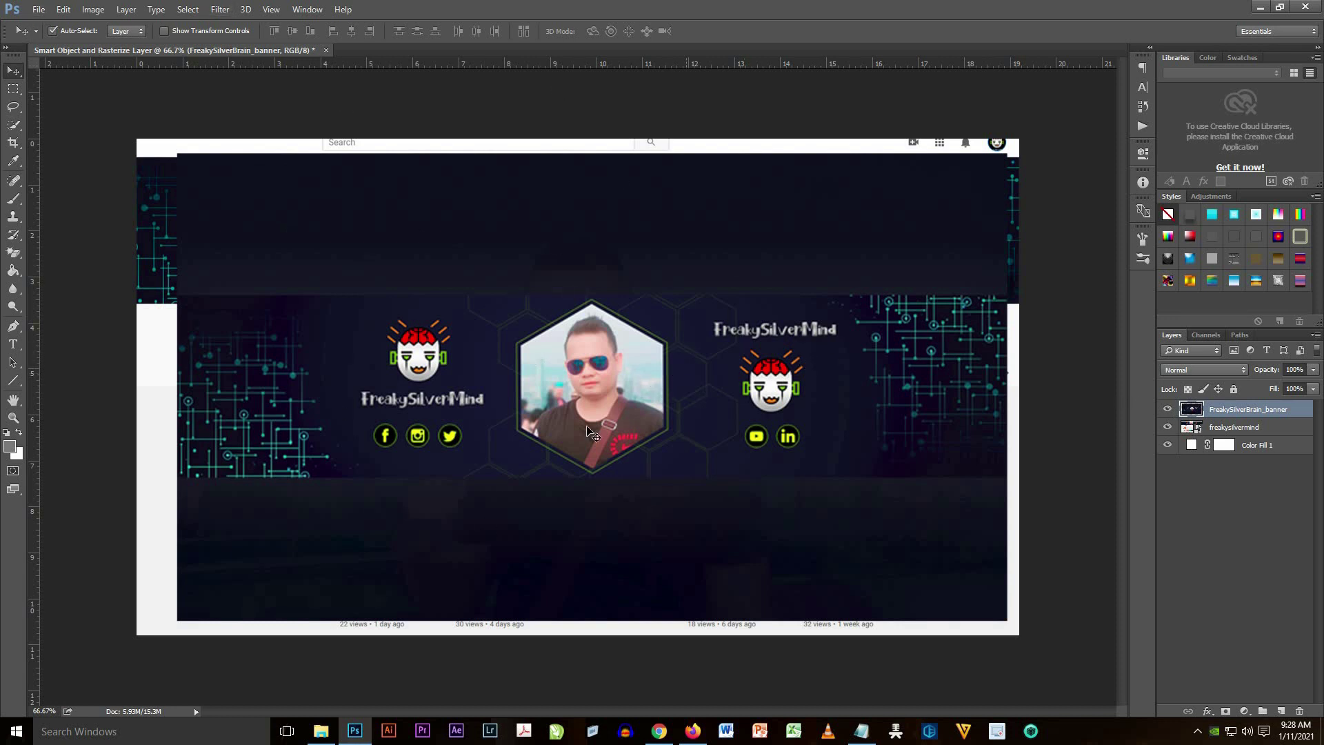
pyautogui.click(1230, 427)
pyautogui.click(1235, 427)
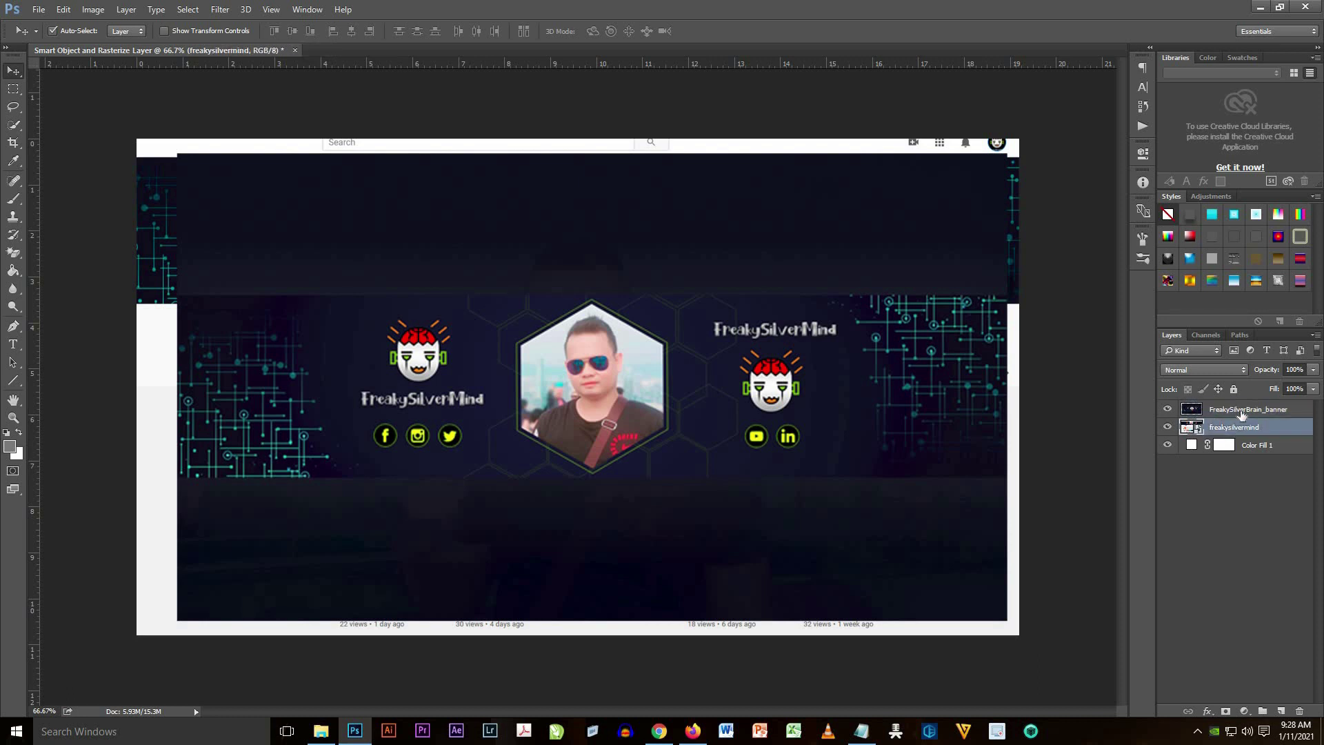